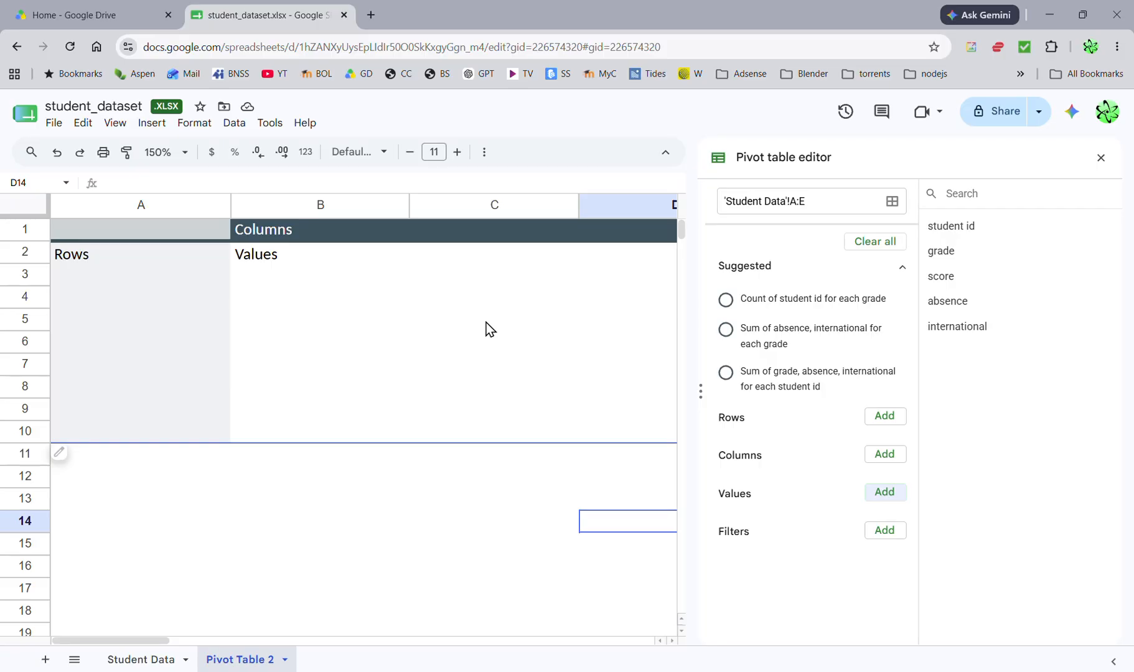
- Add grade as the pivot table's row field and student id as its value, summarized by COUNTA
click(883, 417)
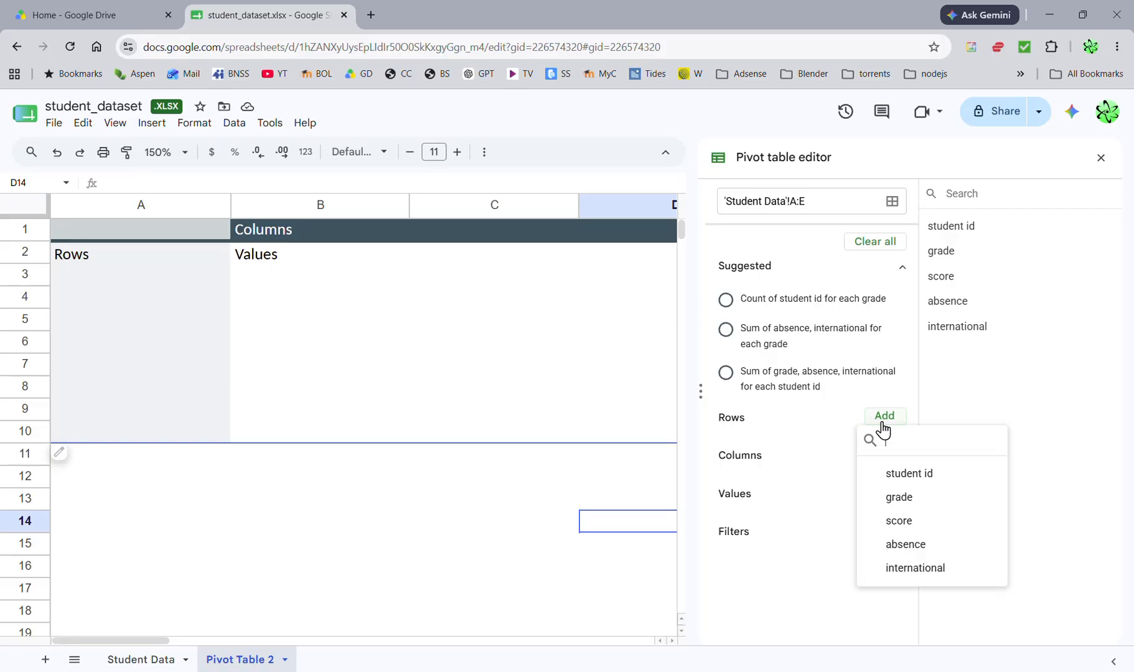
click(899, 498)
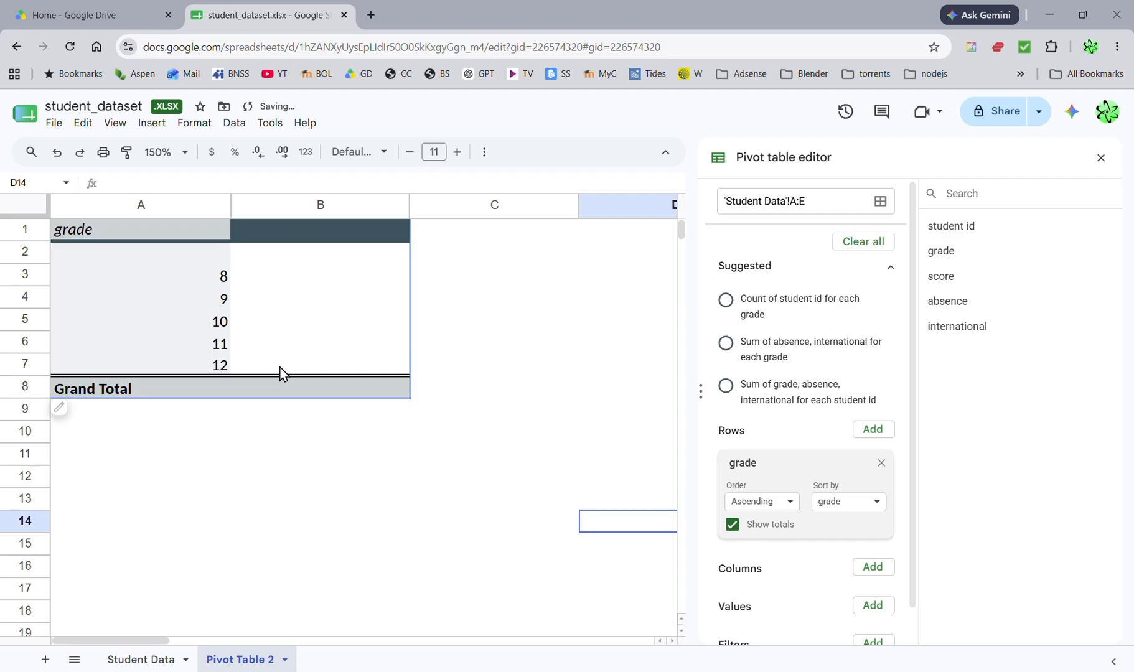
scroll(751, 430, down, 1)
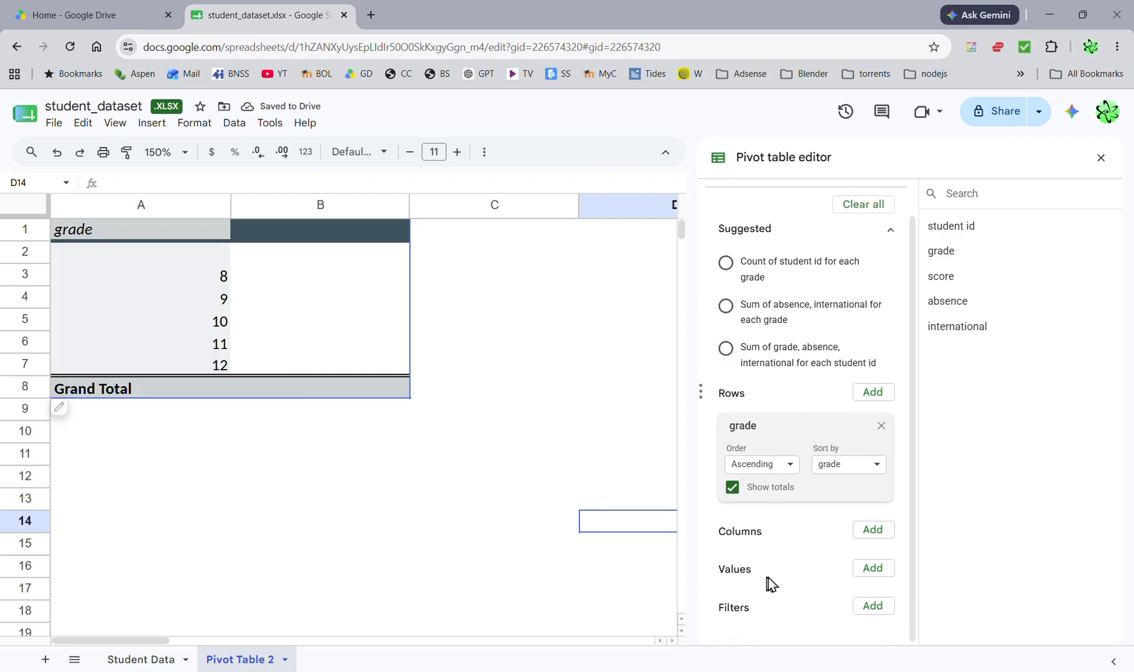
click(872, 568)
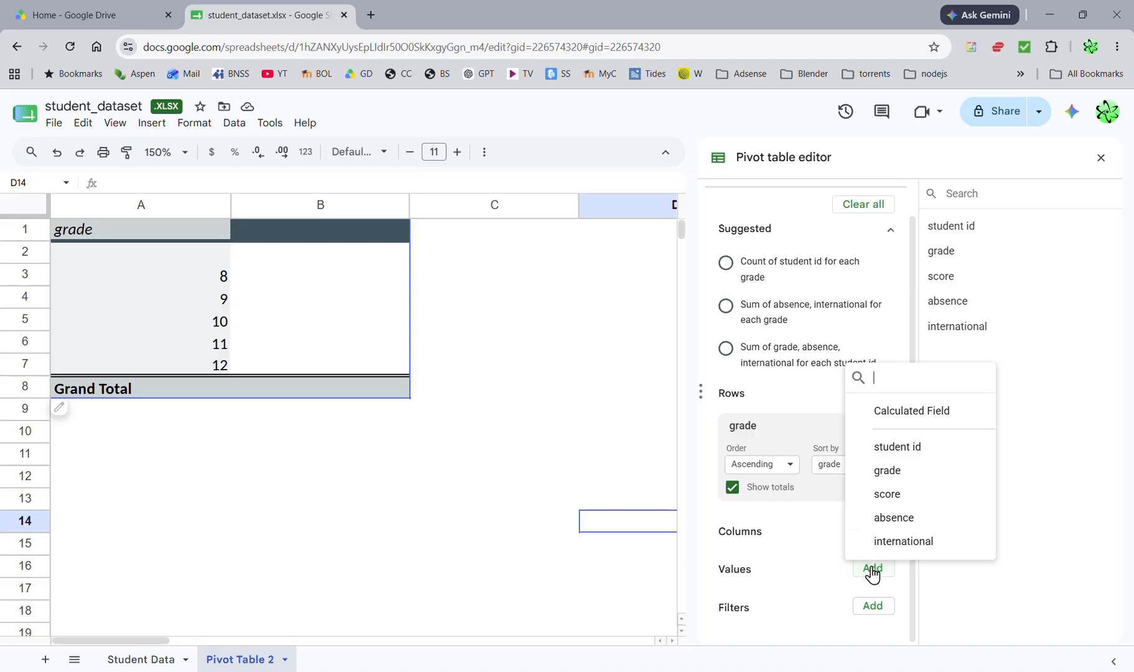
click(902, 455)
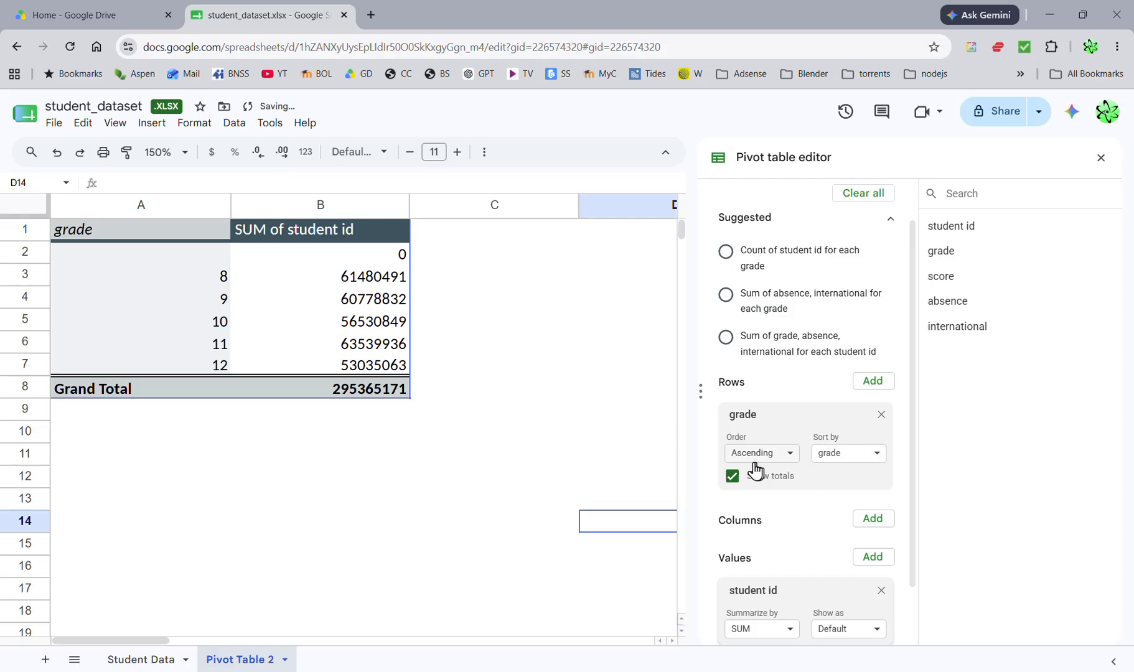
click(783, 634)
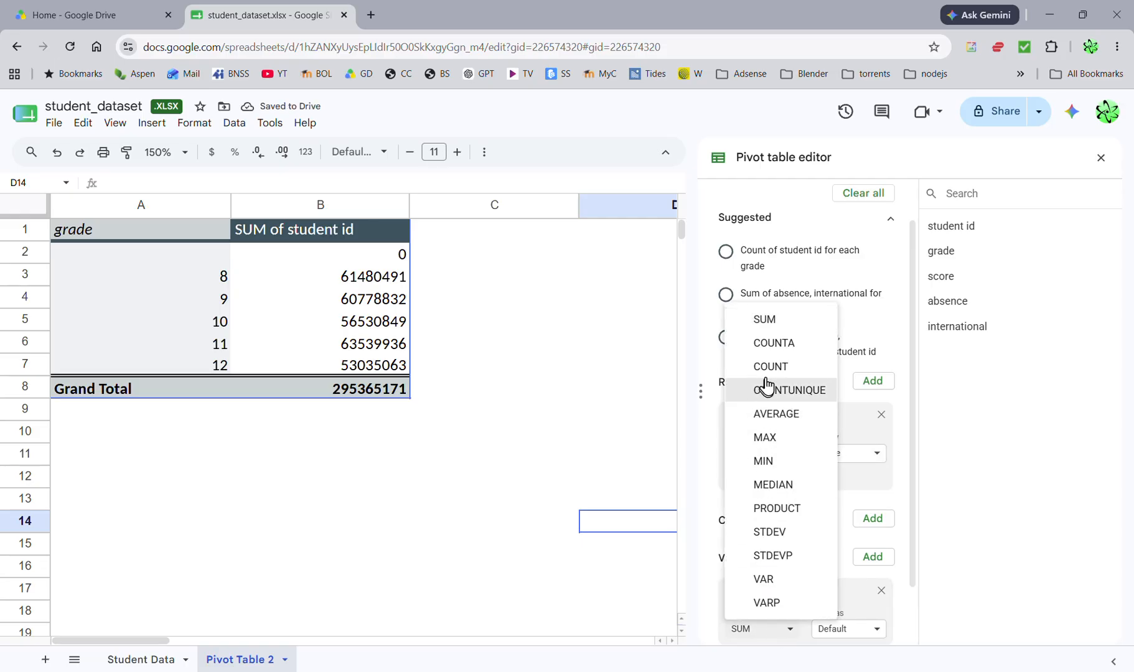
click(792, 344)
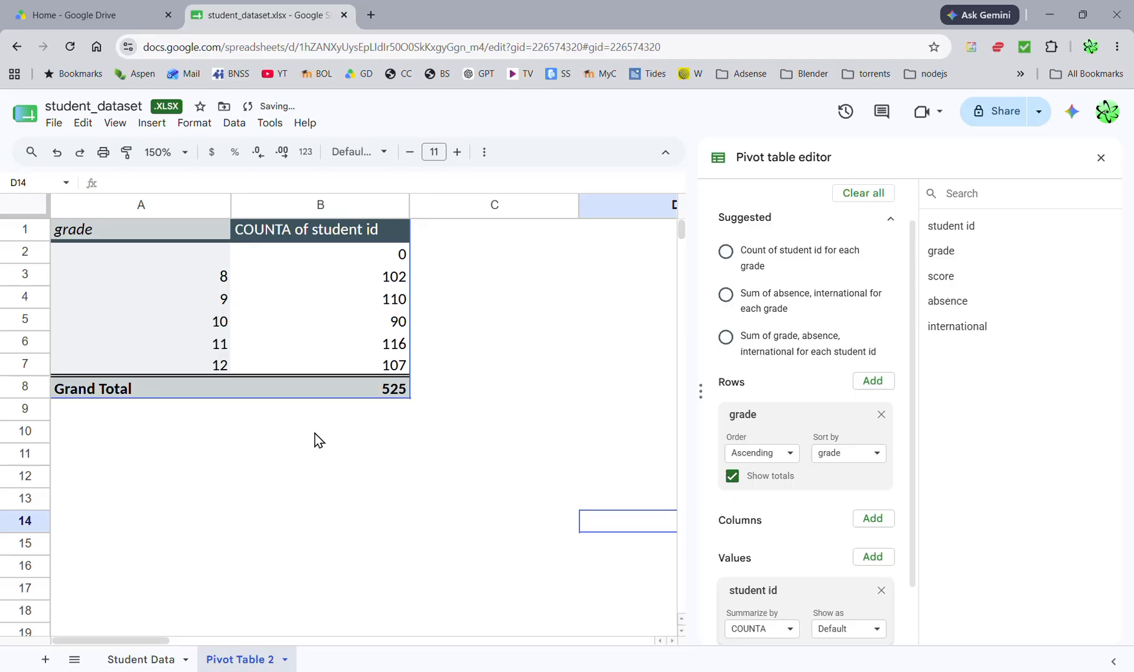
- Add score as a filter field of the pivot table
scroll(914, 359, down, 2)
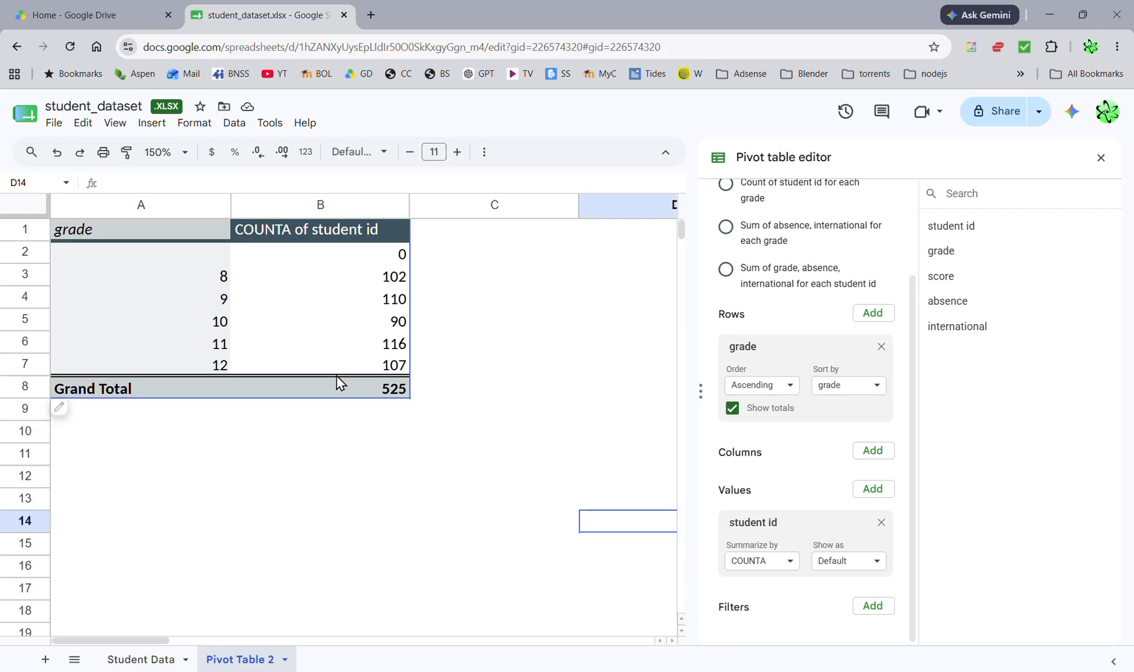
click(872, 606)
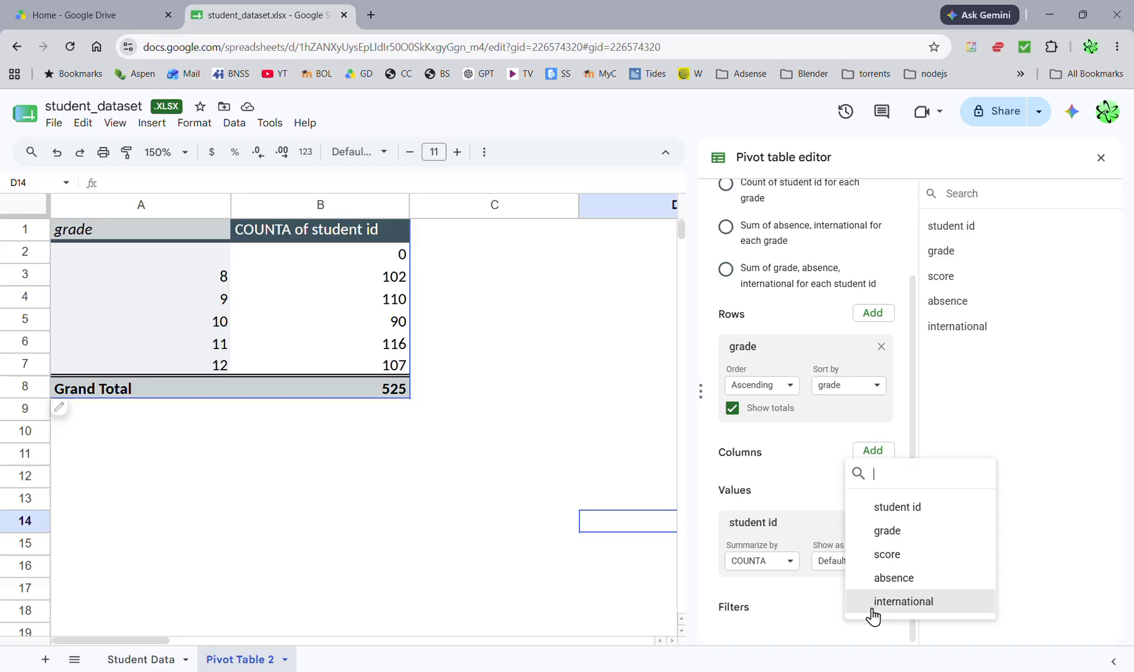
click(889, 555)
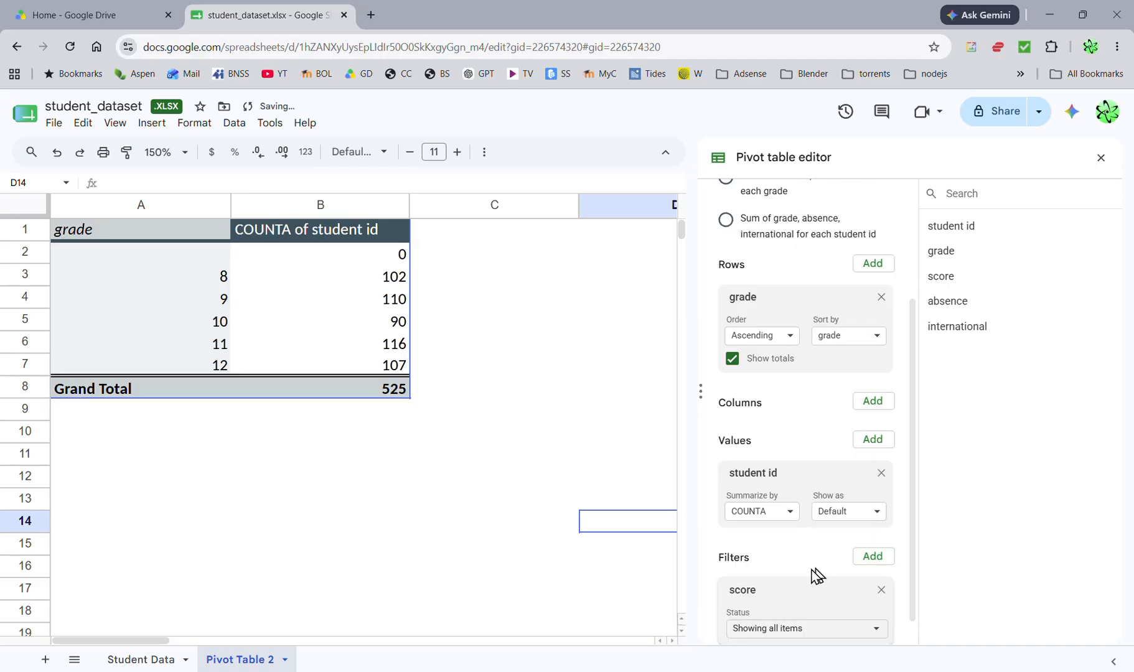
scroll(800, 572, down, 2)
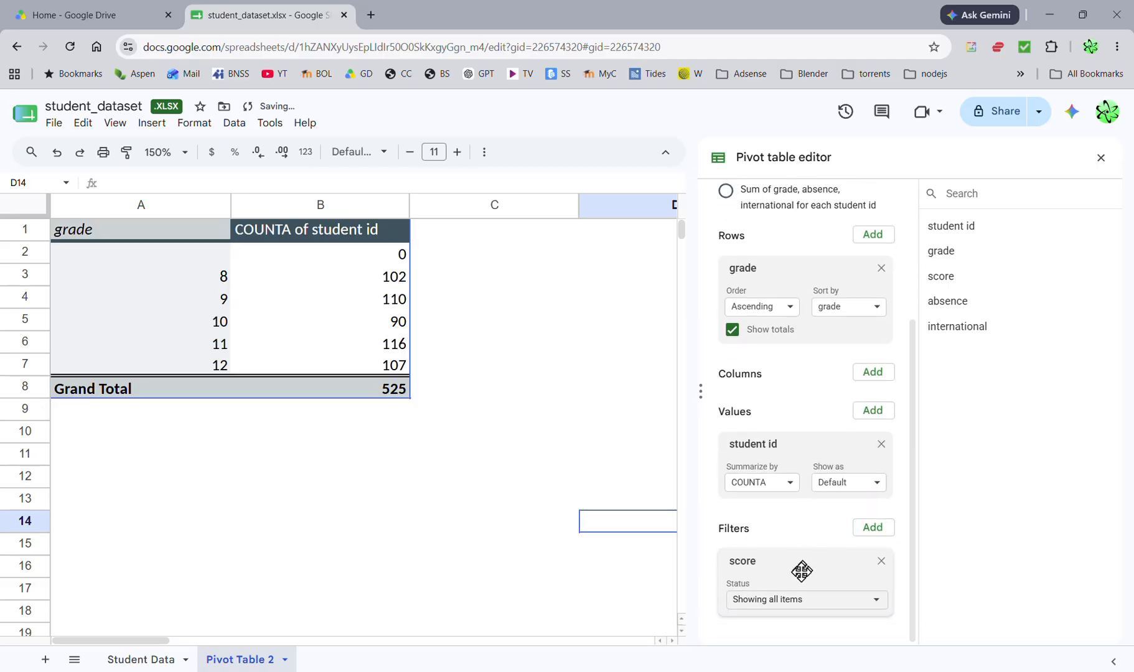
- Set the score filter's condition to greater than or equal to 50, keeping all values selected
click(789, 603)
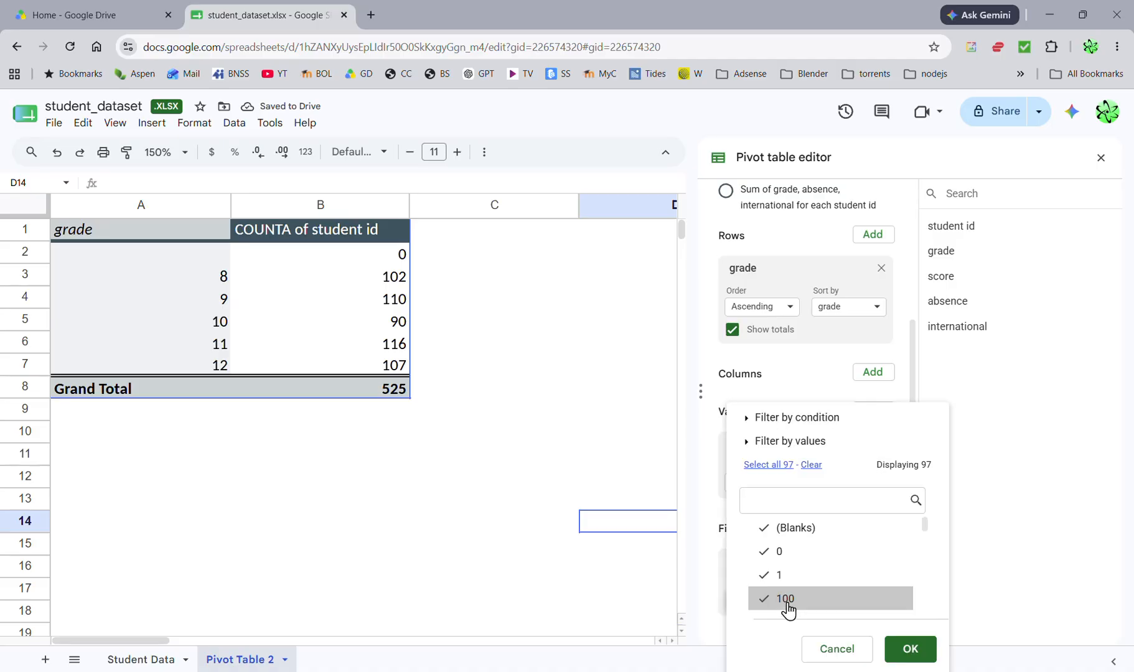
click(804, 418)
click(804, 420)
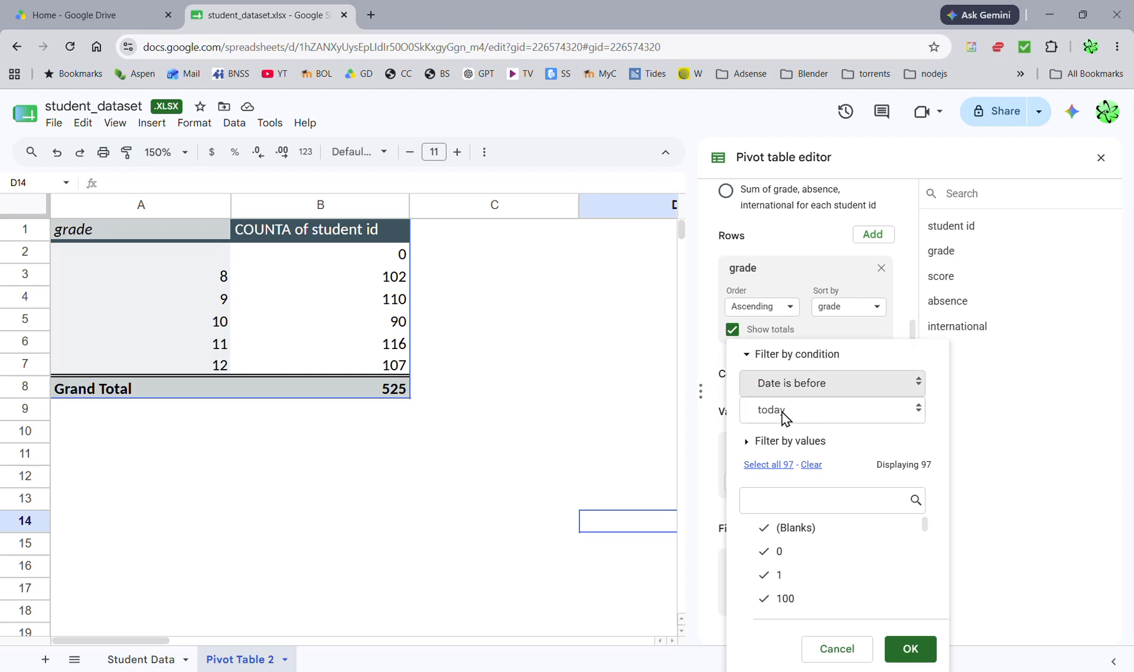
click(795, 391)
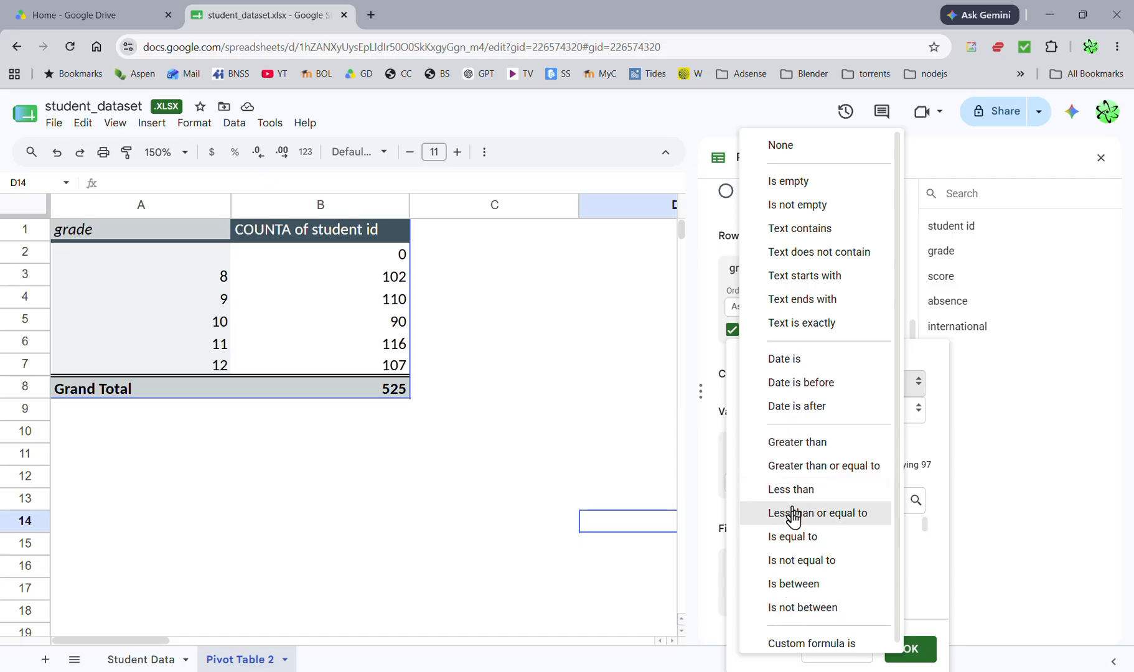
click(839, 476)
click(774, 403)
text(50)
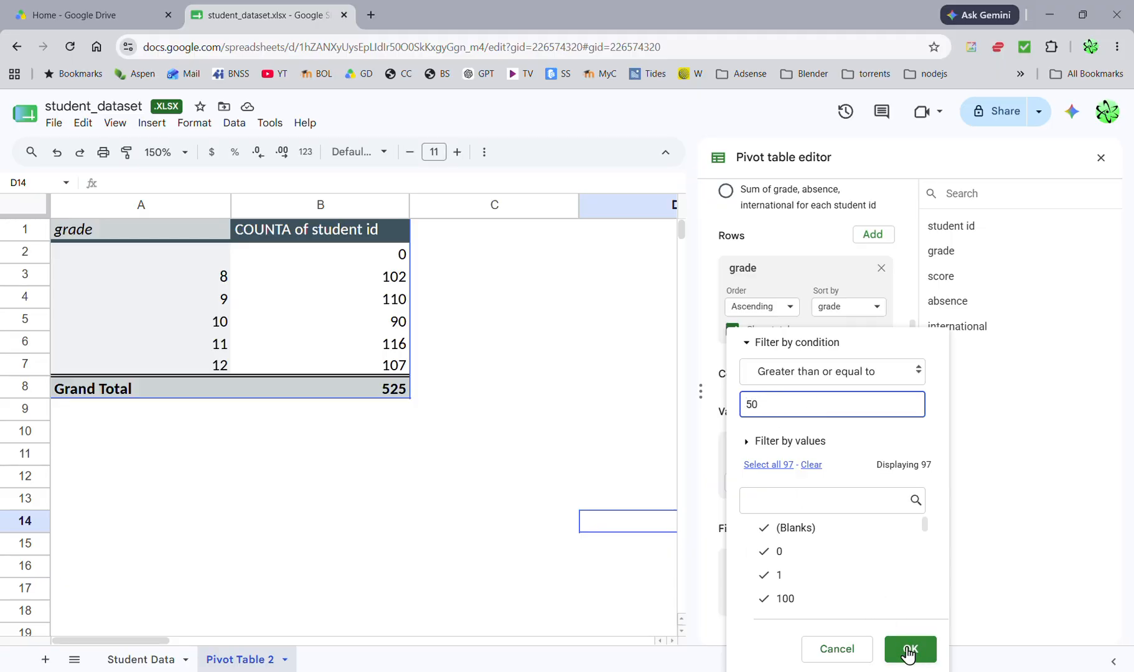
click(772, 472)
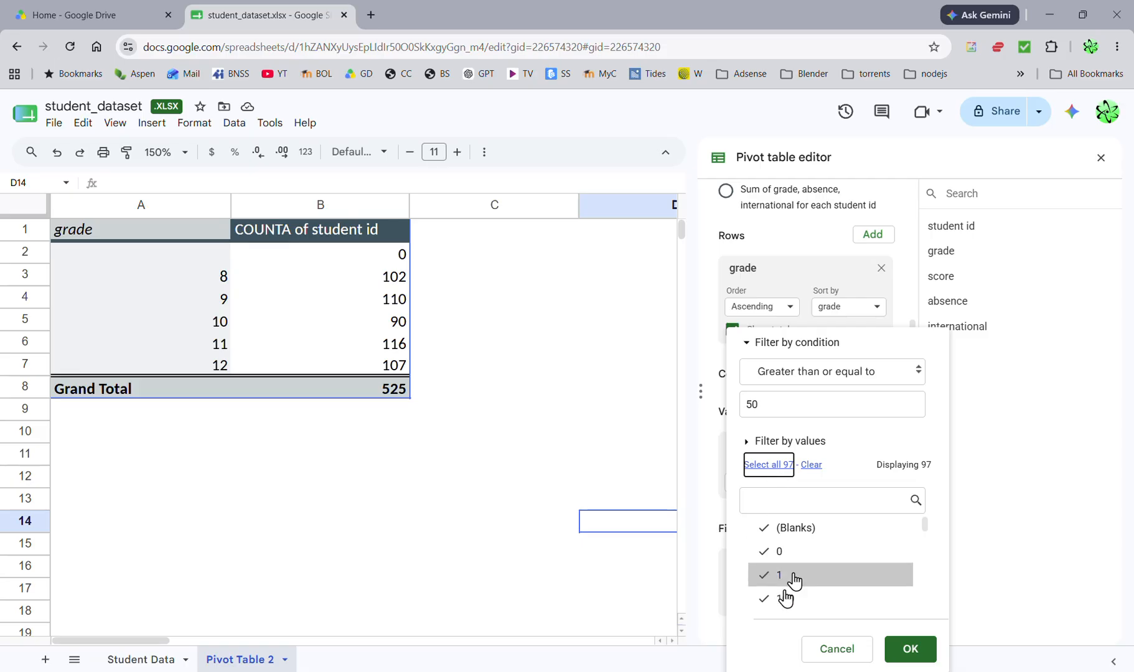
click(909, 651)
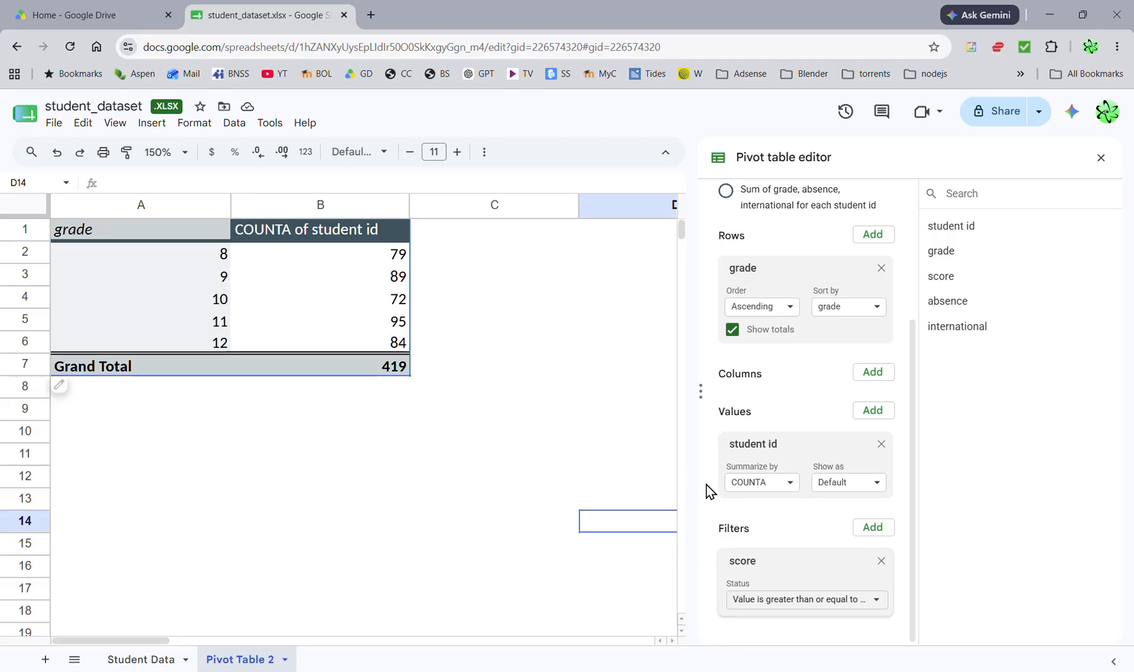
- Add international as a second row field under grade in the pivot table
scroll(731, 367, up, 3)
scroll(745, 246, down, 3)
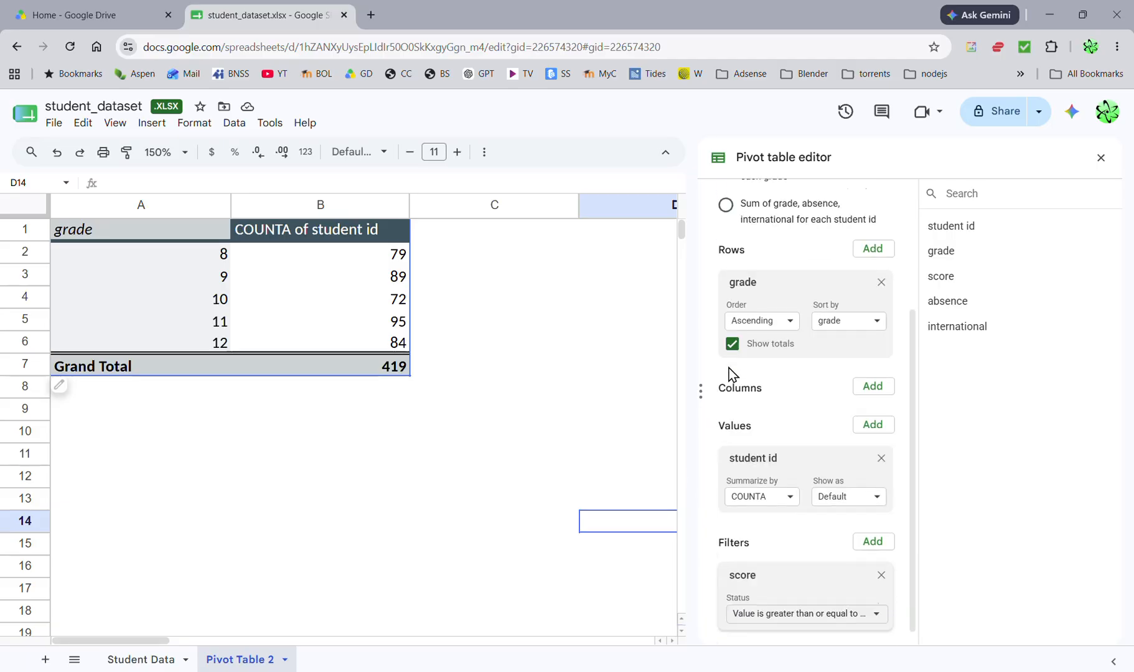
click(873, 235)
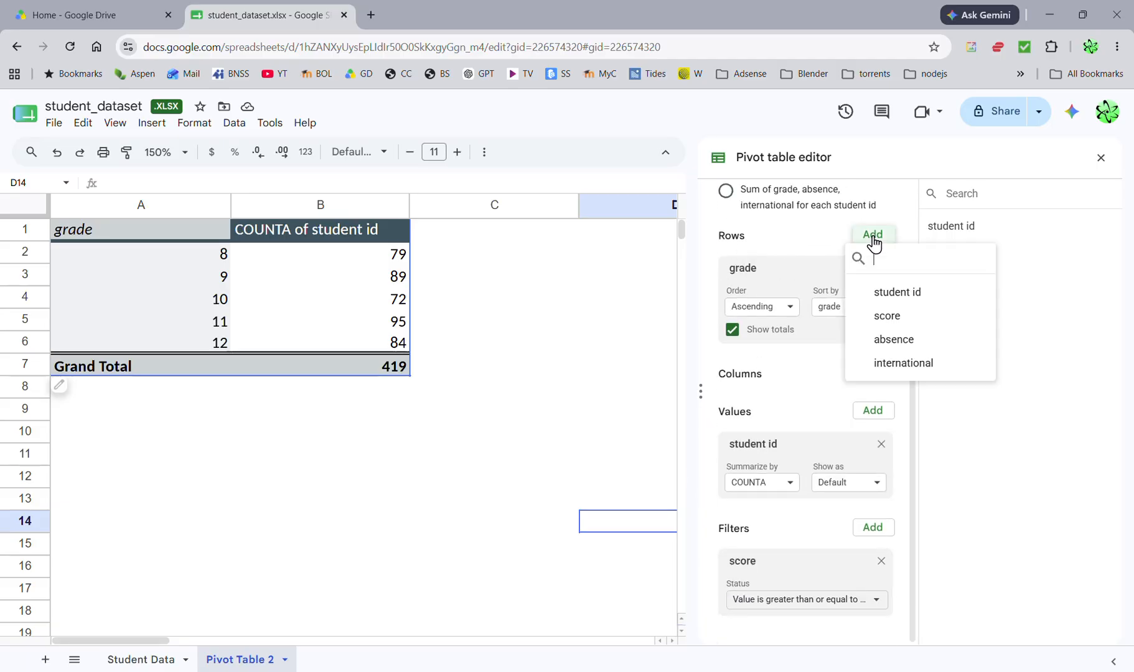
click(895, 364)
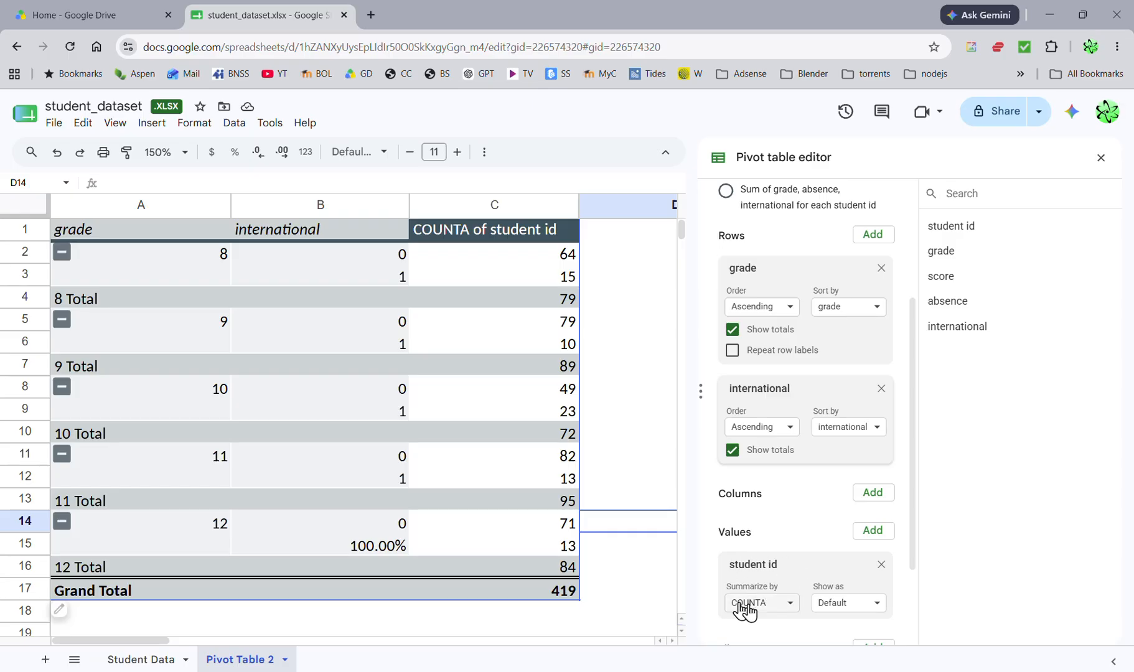
- Reorder the pivot table's row fields so that international comes before grade
scroll(770, 606, down, 2)
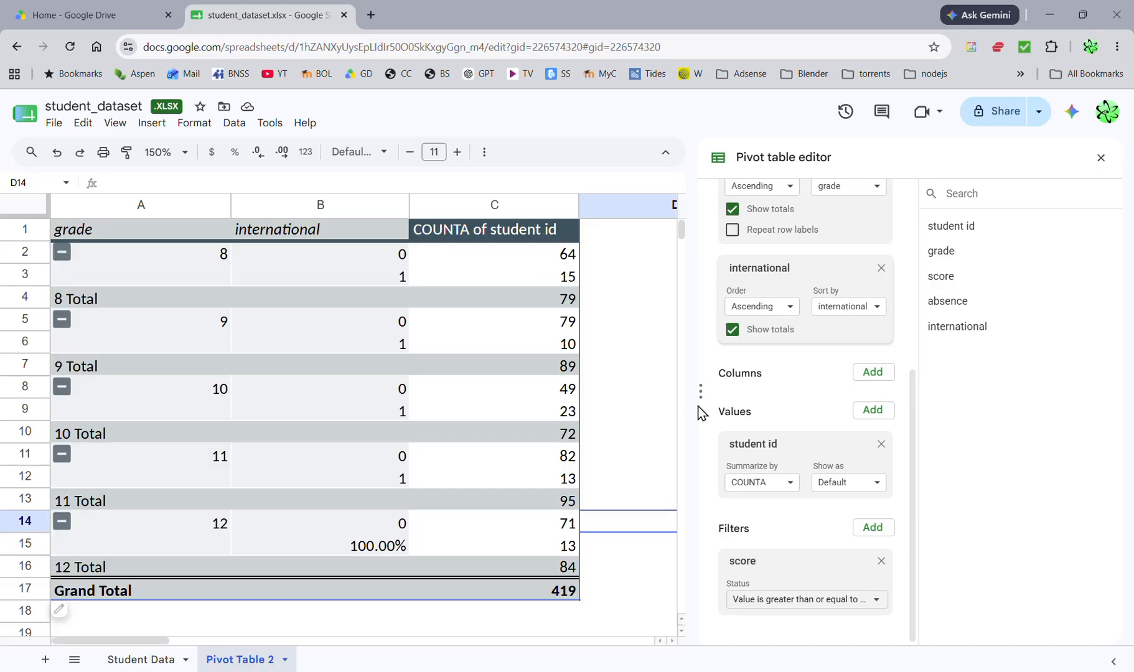
scroll(771, 400, up, 3)
drag(772, 400, 762, 291)
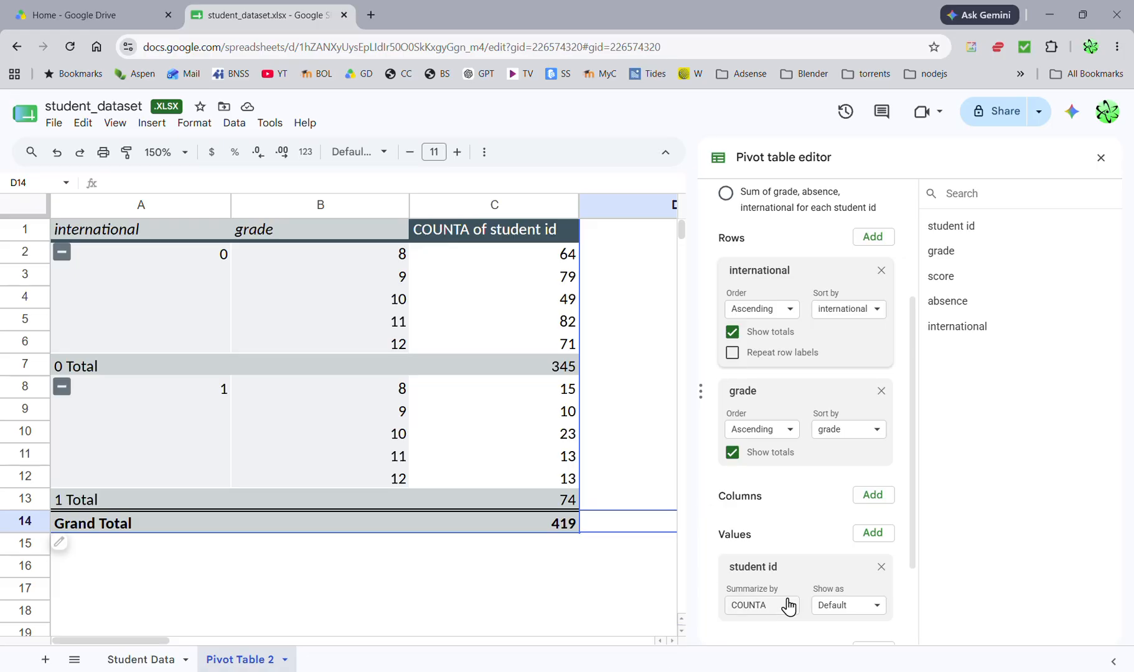
click(882, 568)
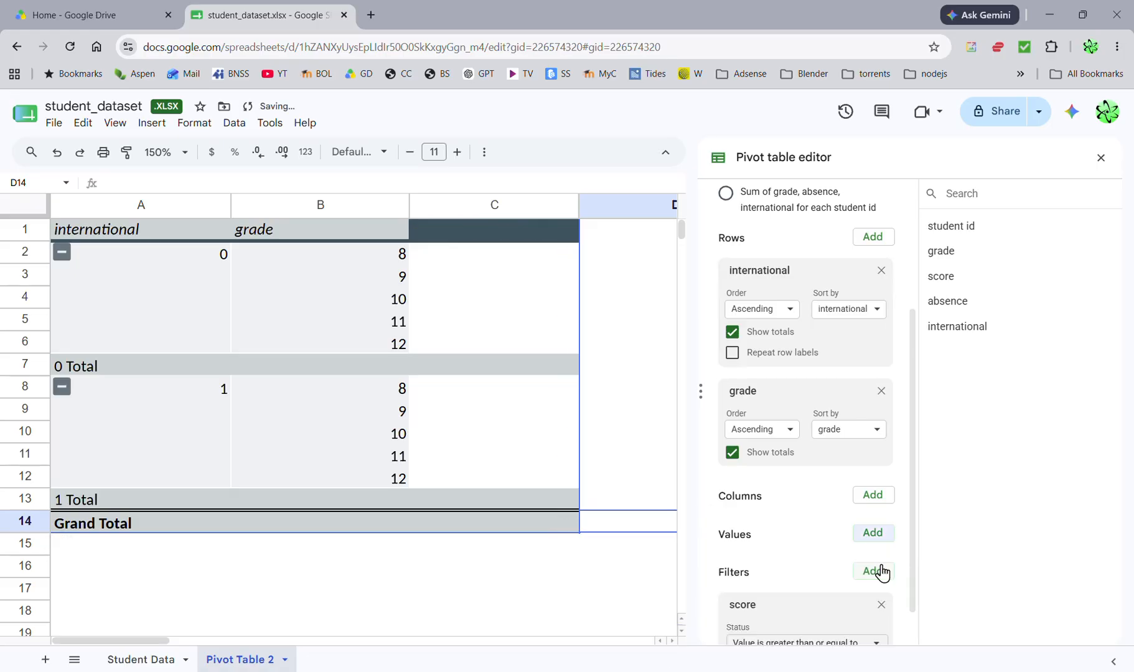
scroll(813, 557, down, 1)
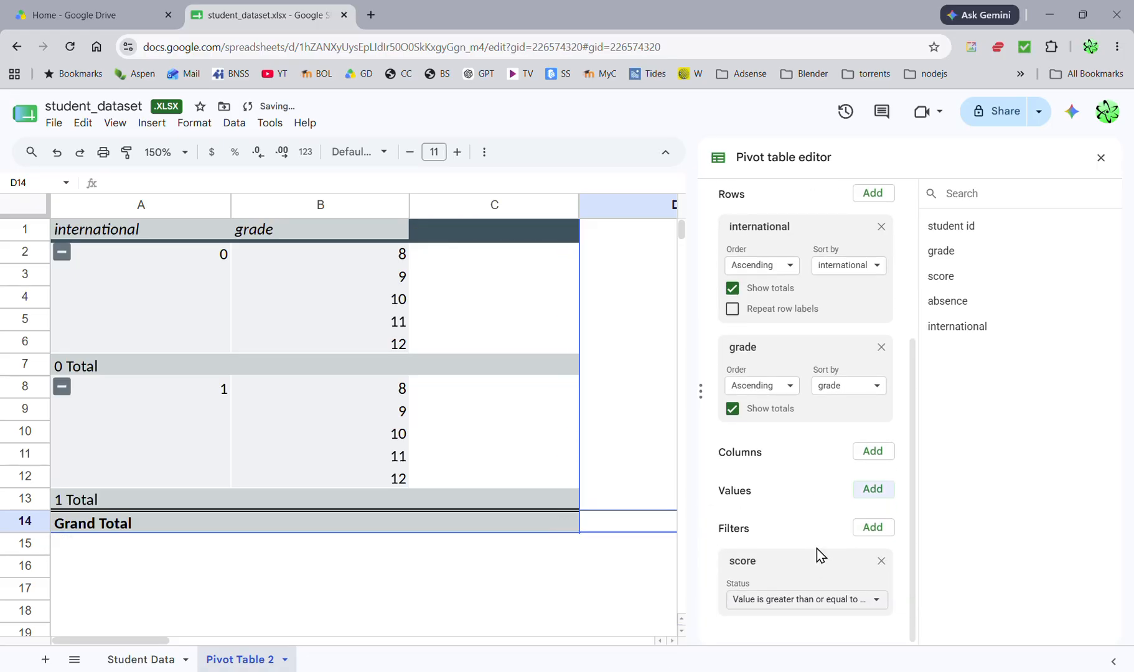
key(ctrl+z)
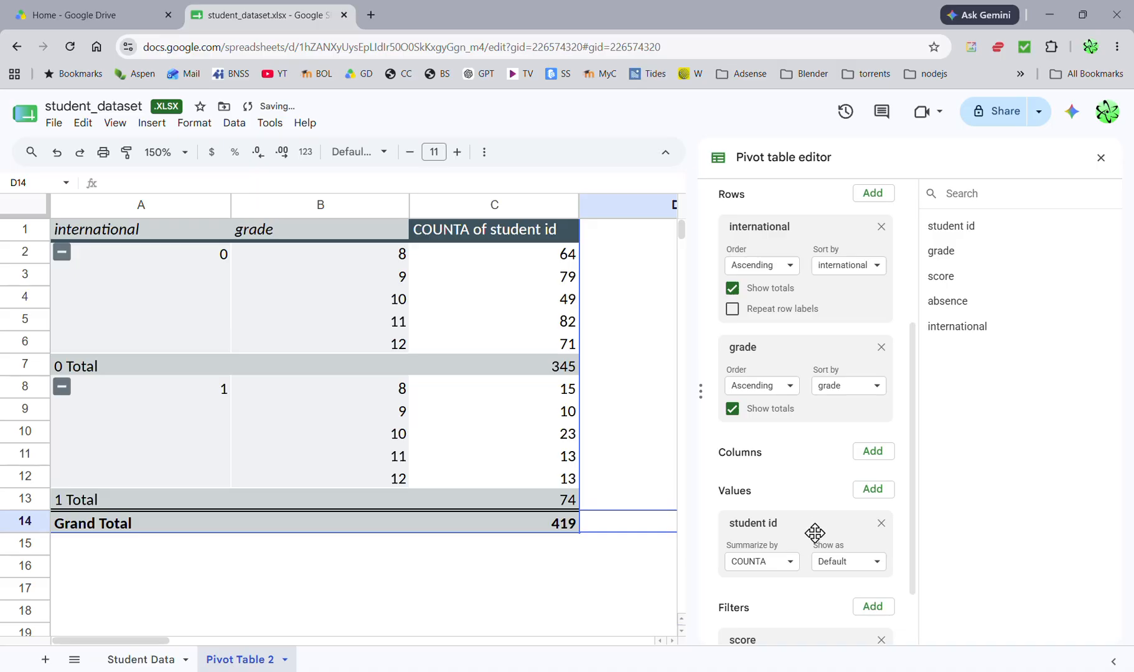
- Remove the existing score filter and add a fresh filter on score to the pivot table
scroll(815, 534, down, 2)
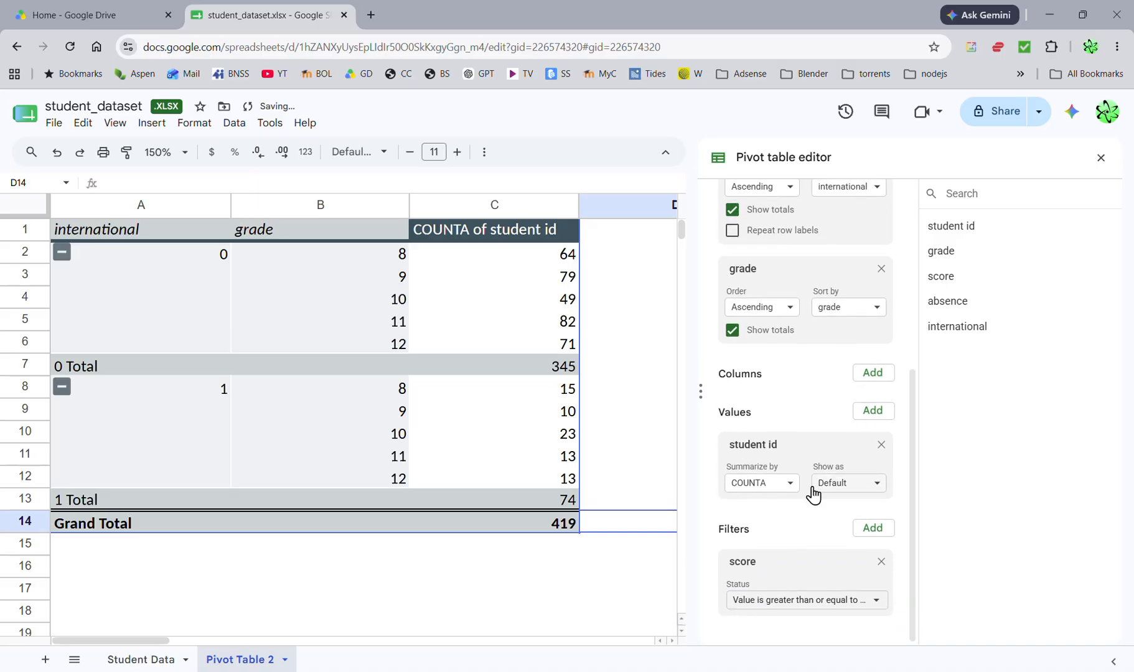
click(881, 564)
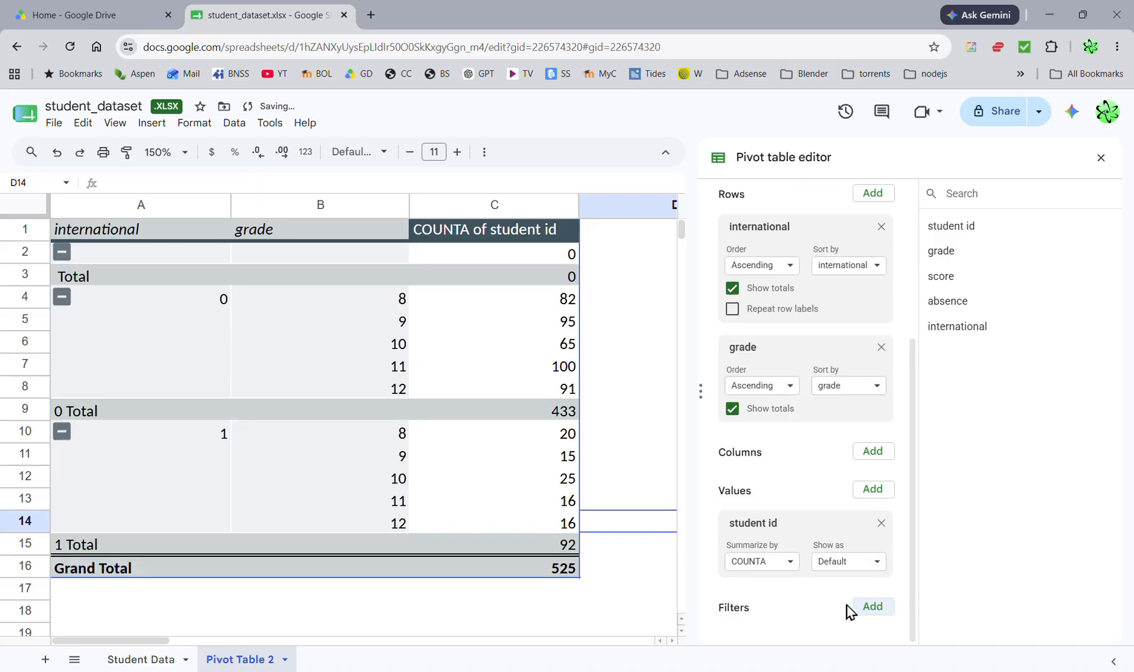
click(871, 607)
click(876, 534)
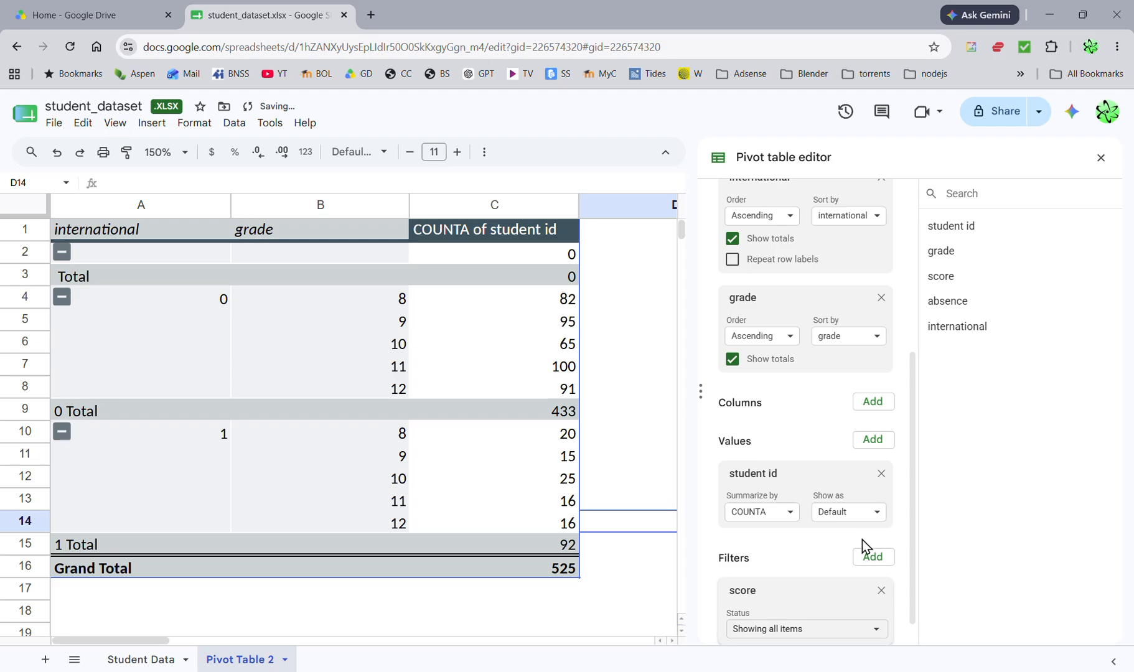
- Set the score filter's condition to greater than or equal to 73
click(772, 630)
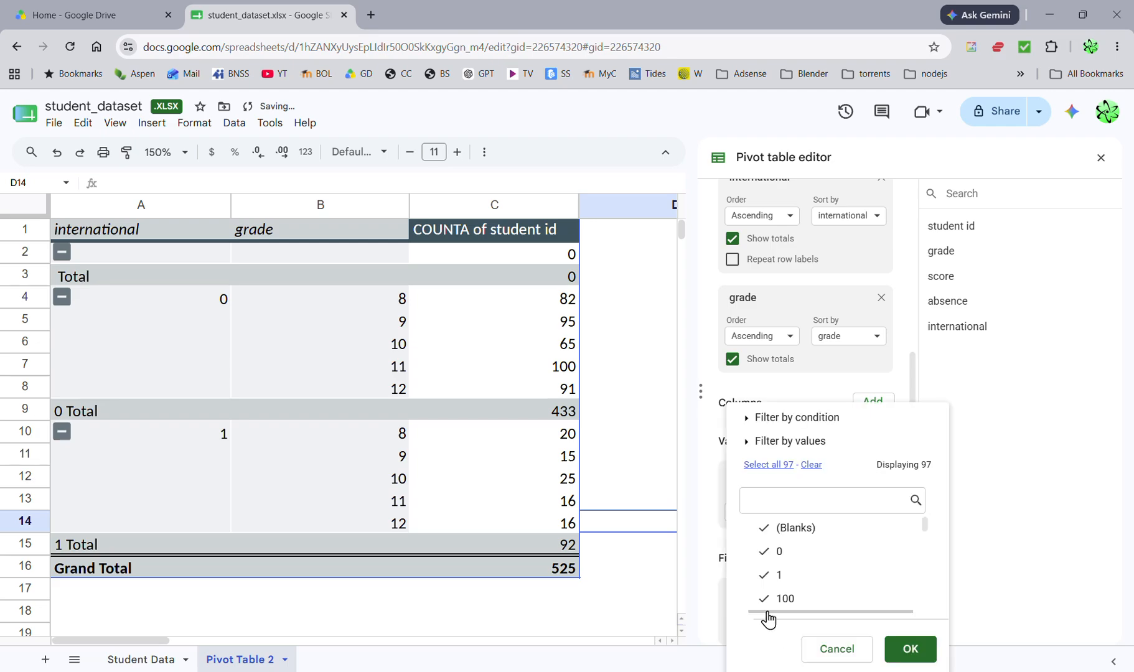
click(769, 419)
click(777, 417)
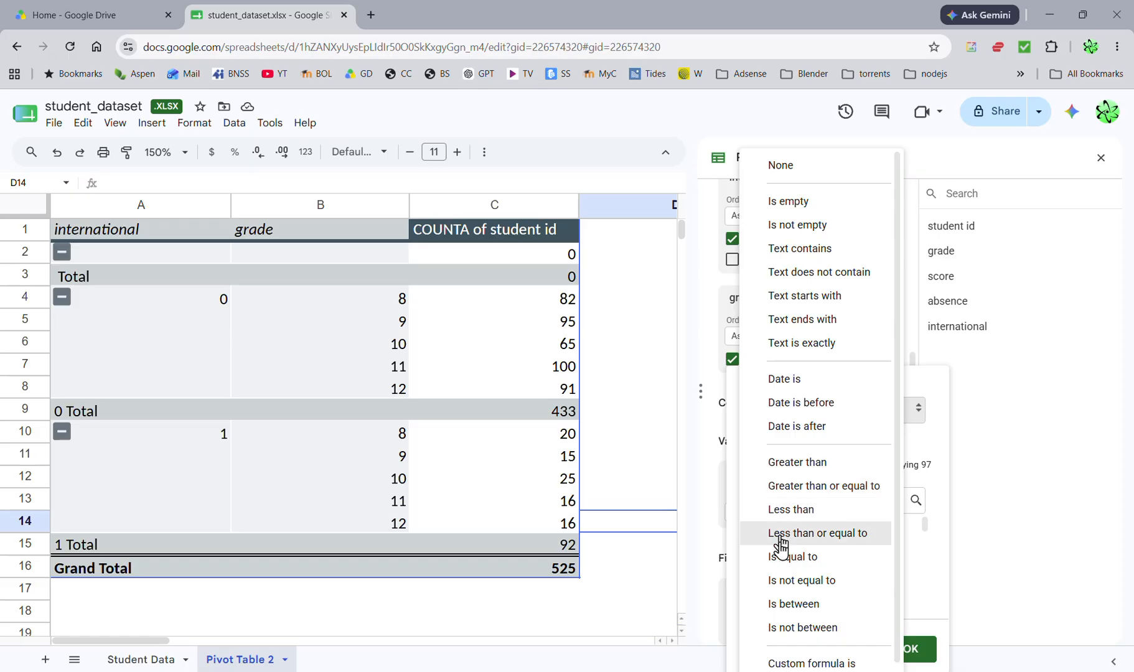
click(792, 486)
text(73)
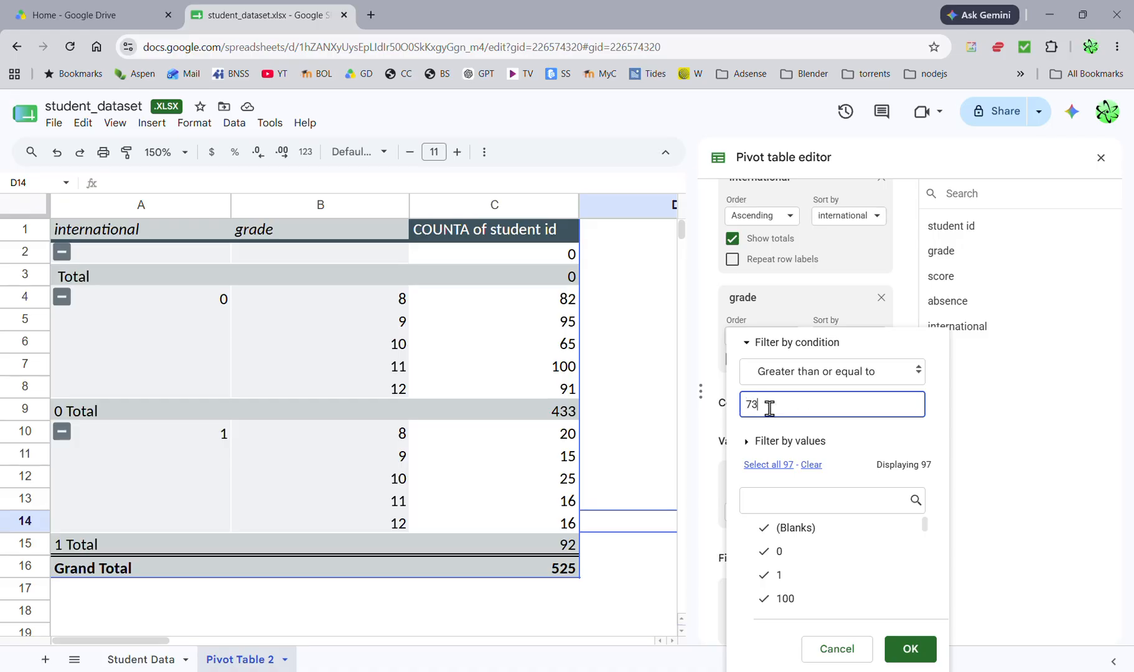
click(910, 648)
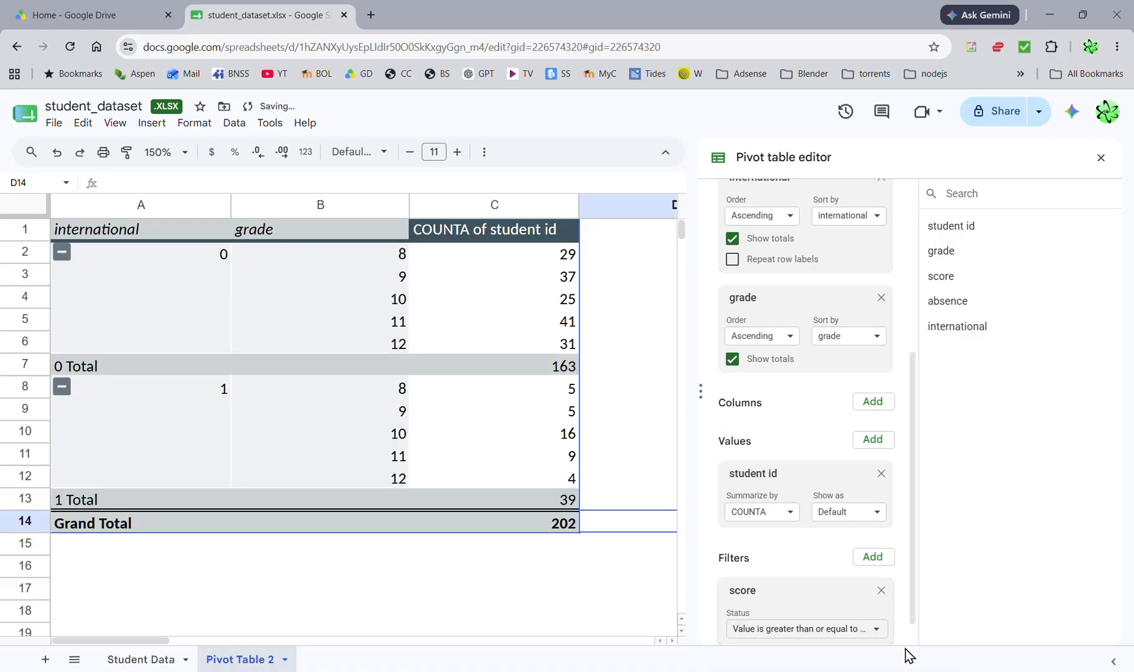
click(871, 560)
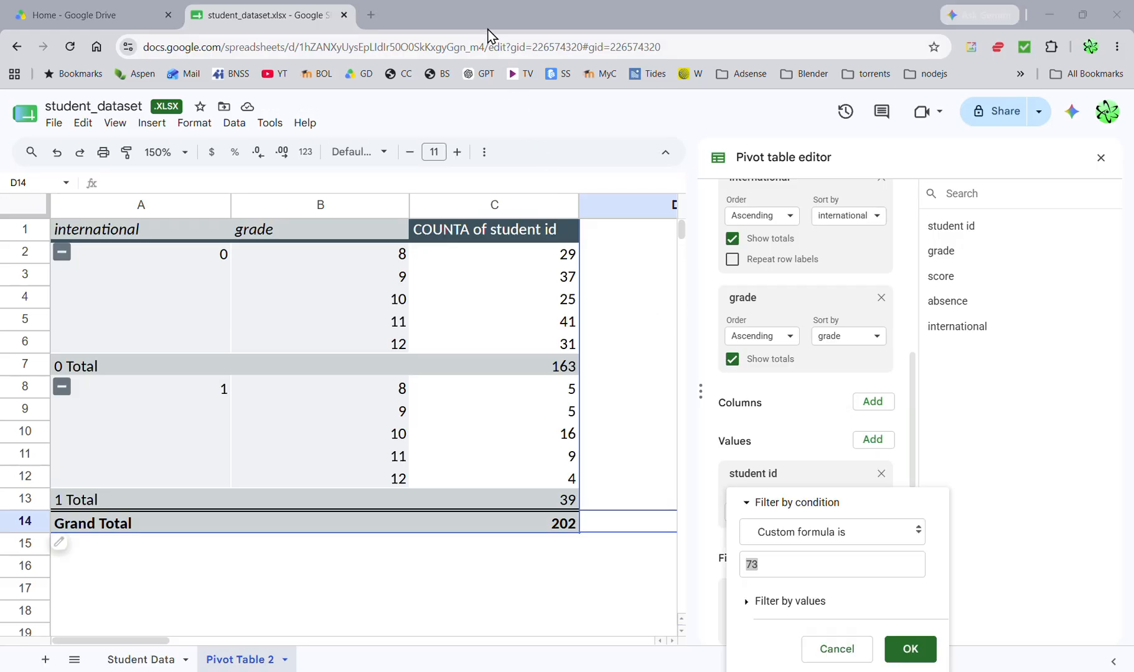
click(837, 649)
scroll(771, 592, down, 1)
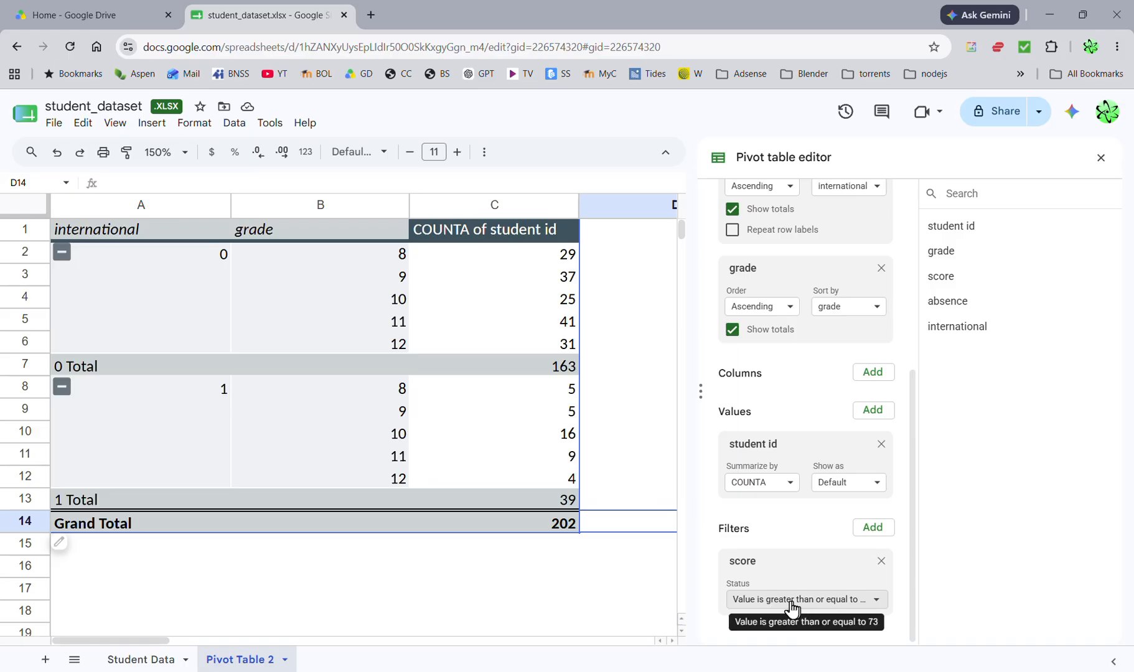
- Change the score filter's condition to is between 73 and 85
click(784, 602)
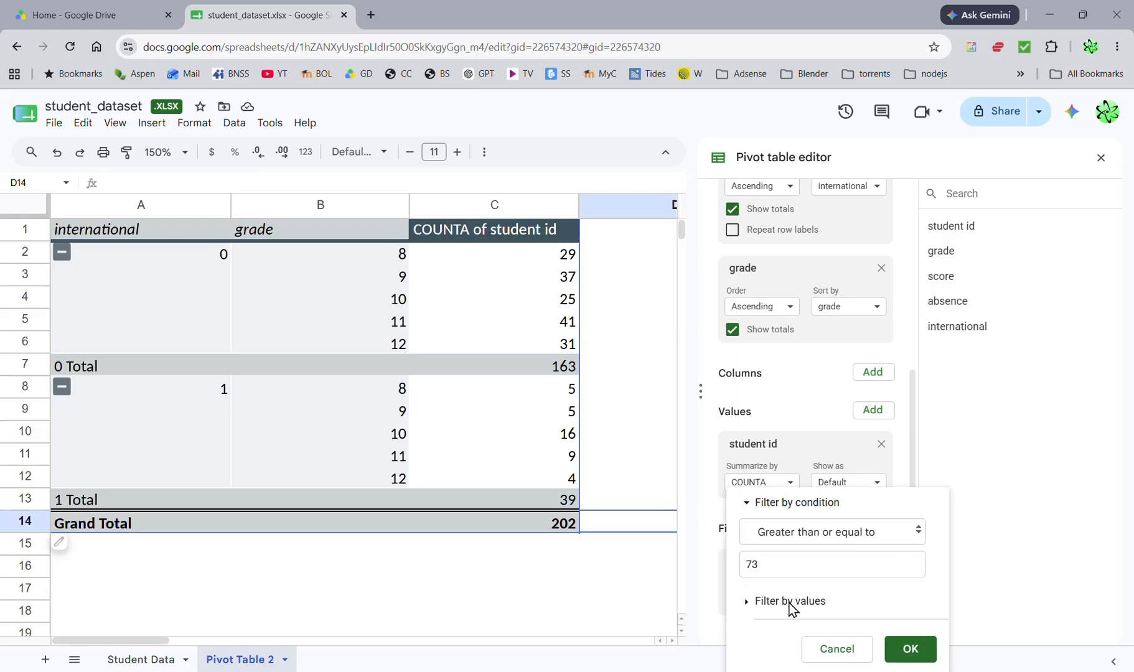
click(801, 542)
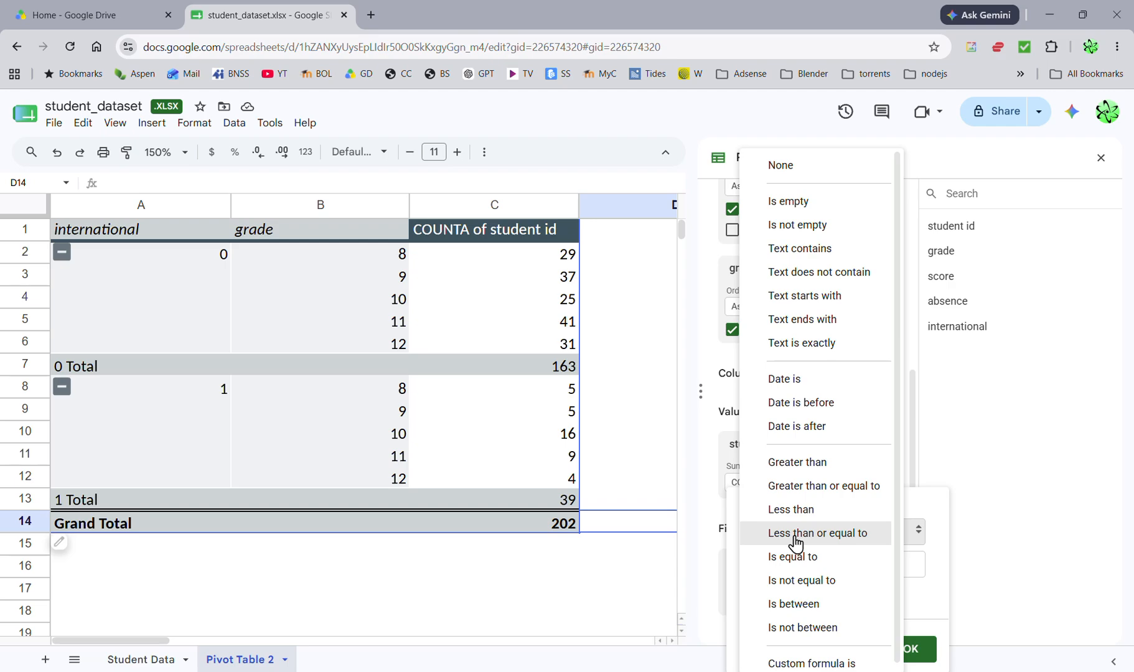
click(796, 605)
click(775, 505)
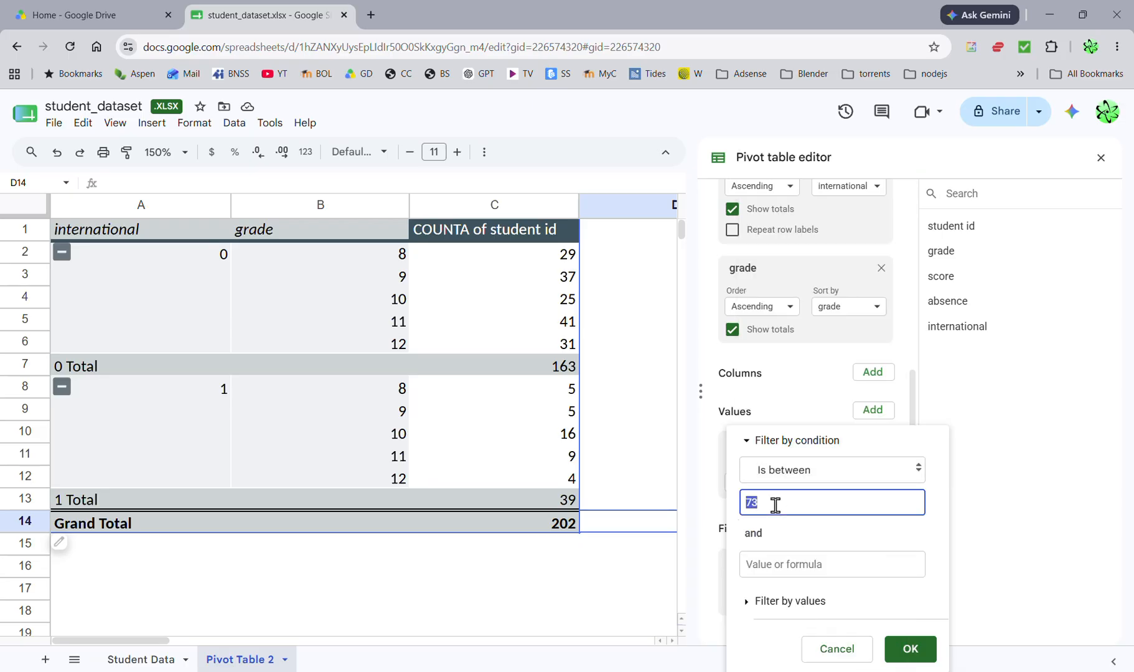
click(757, 561)
text(85)
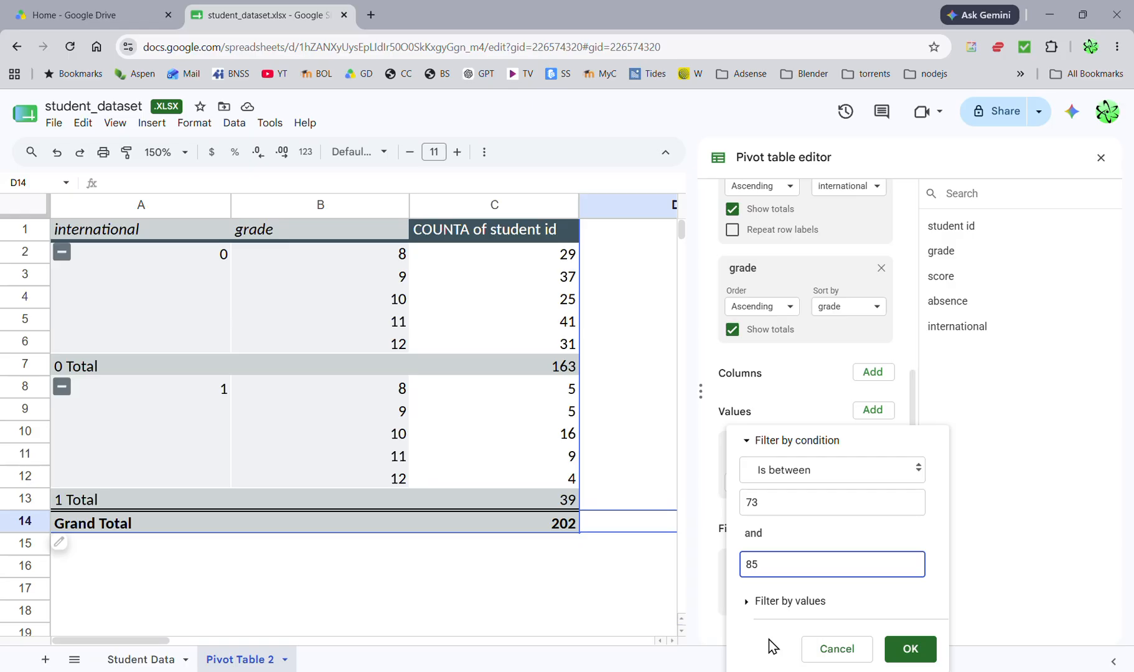
click(902, 652)
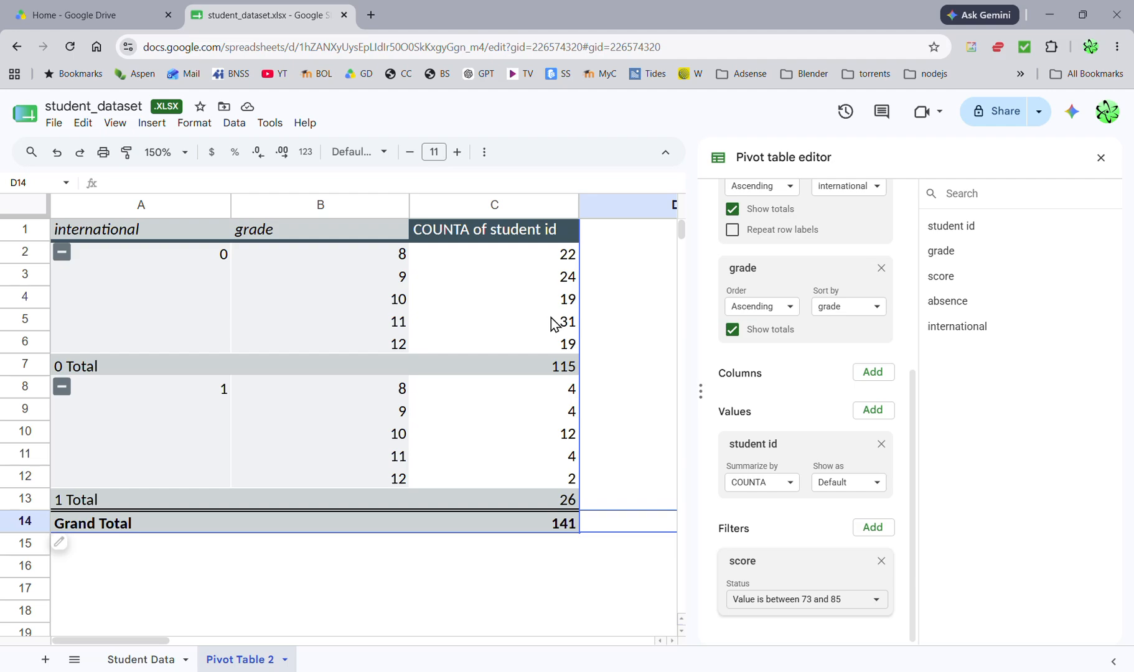
- Add a grade filter to the pivot table that keeps only grade 10
click(872, 529)
click(881, 452)
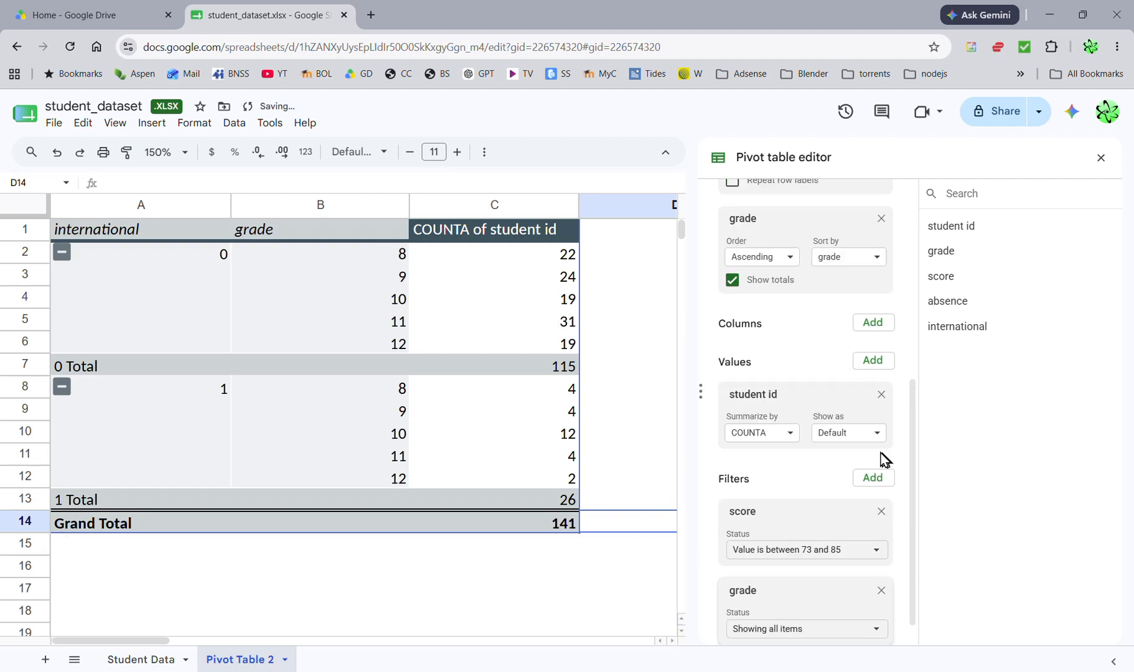
click(757, 630)
click(804, 467)
scroll(789, 576, down, 2)
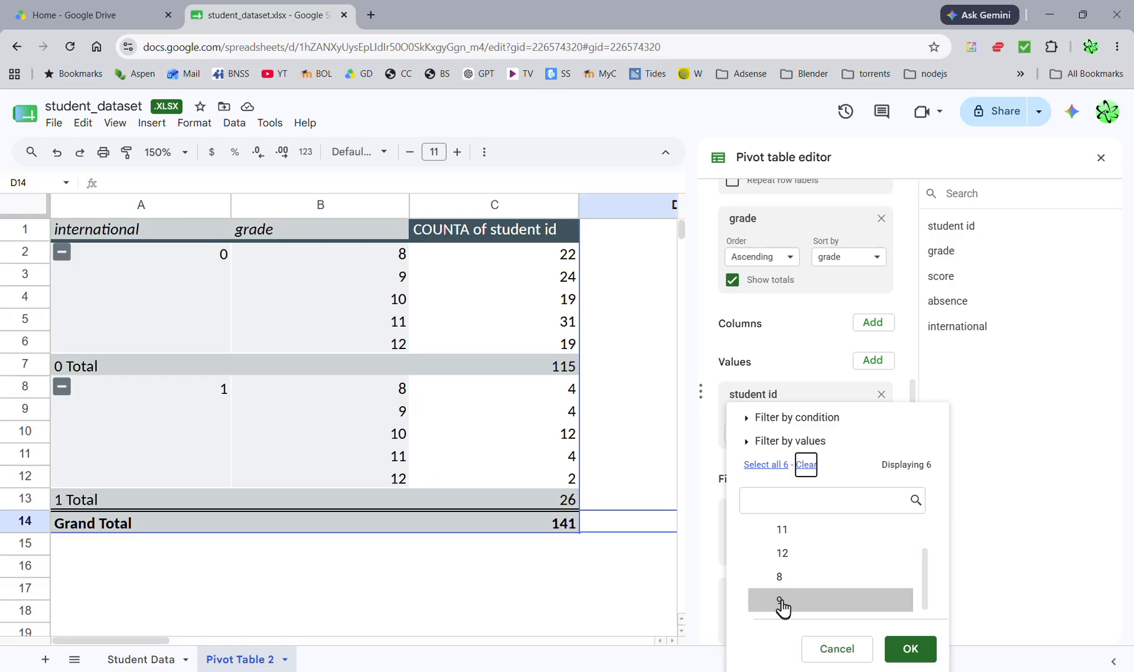
scroll(783, 607, up, 2)
click(784, 547)
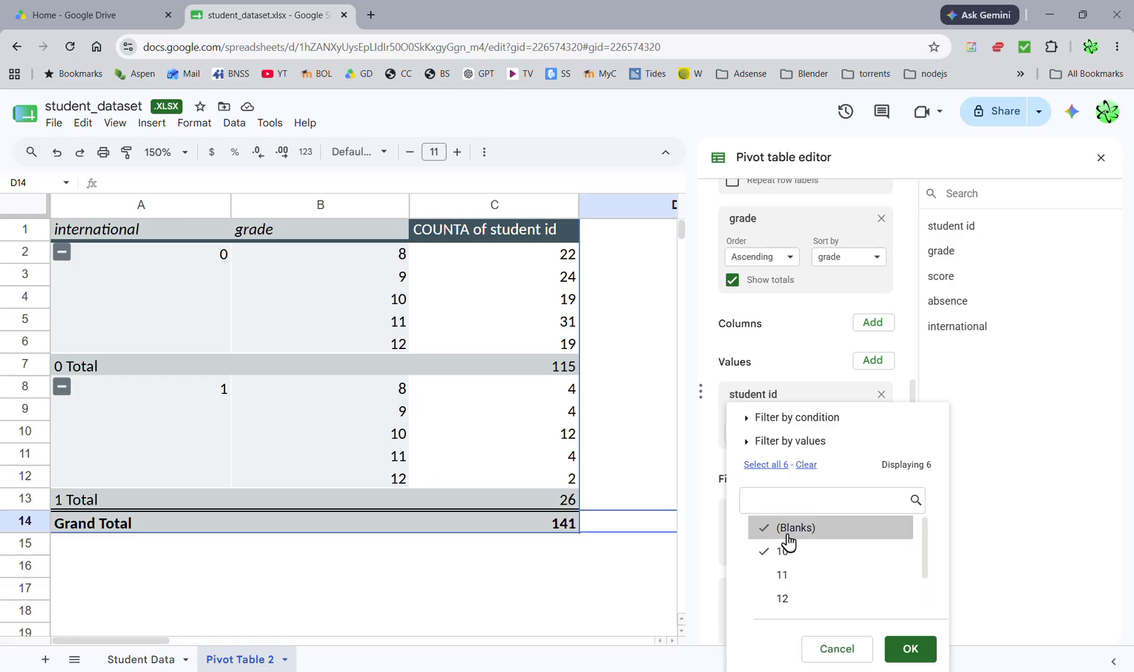
click(902, 647)
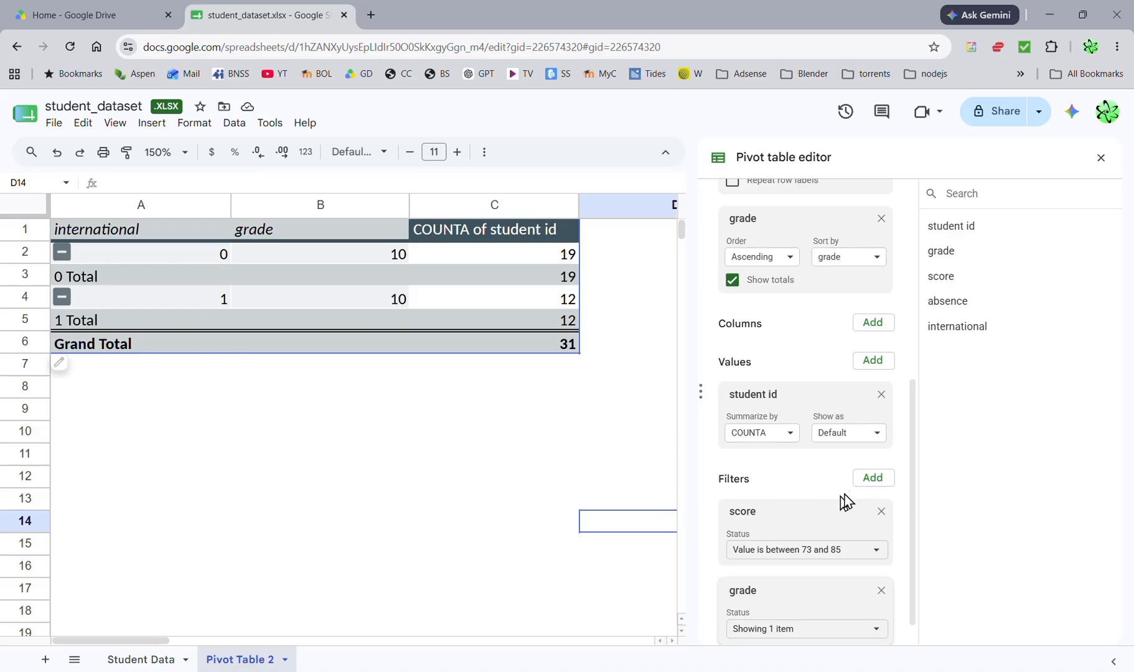
- Add an international filter to the pivot table that keeps only the value 1, excluding 0 and blanks
click(872, 481)
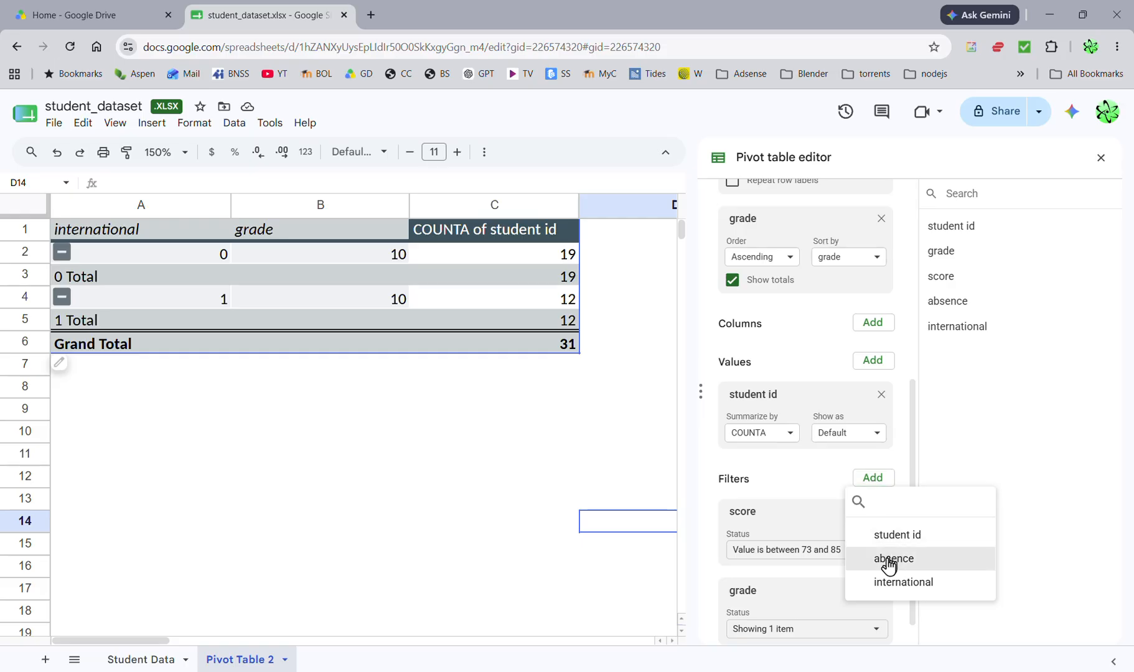
click(883, 582)
click(772, 602)
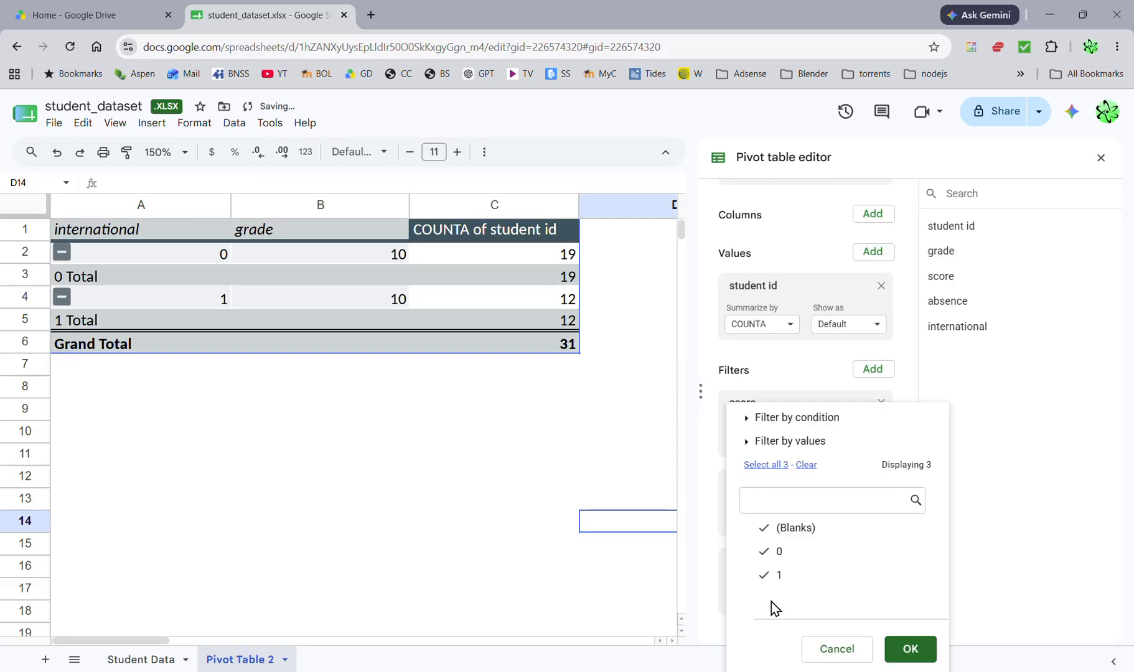
click(766, 553)
click(765, 529)
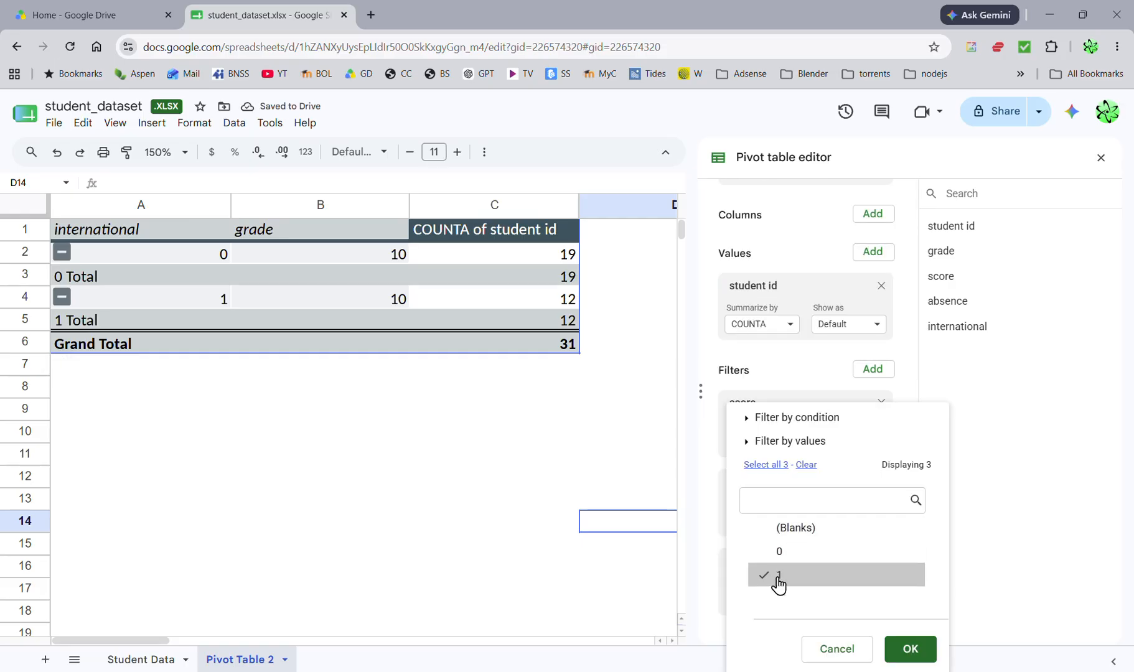
click(909, 650)
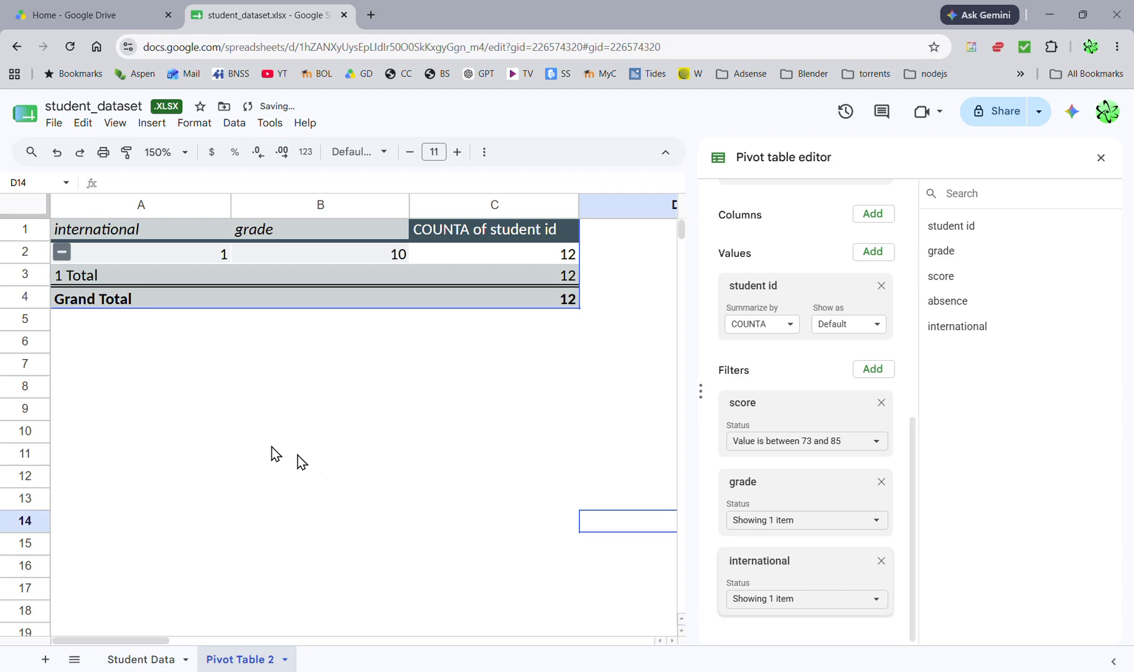